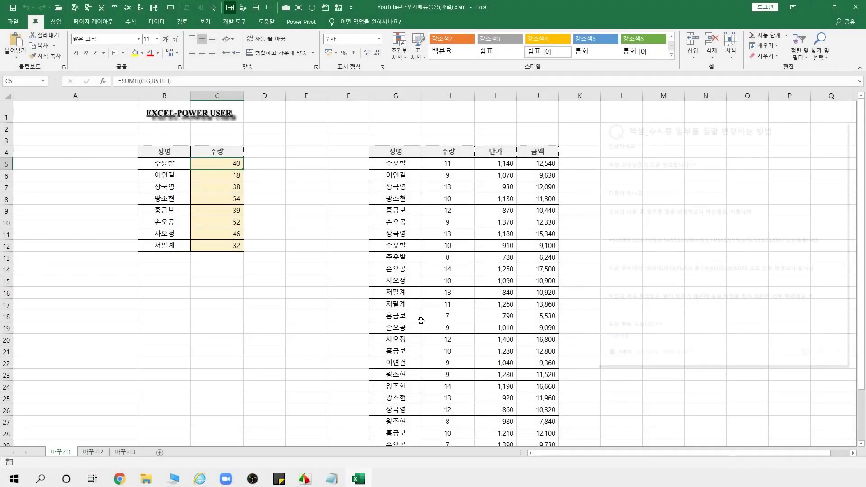
Step: Review the sales list headers (name, quantity, unit price, amount) and the list's full extent
{"action": "left_click", "coordinate": [396, 154]}
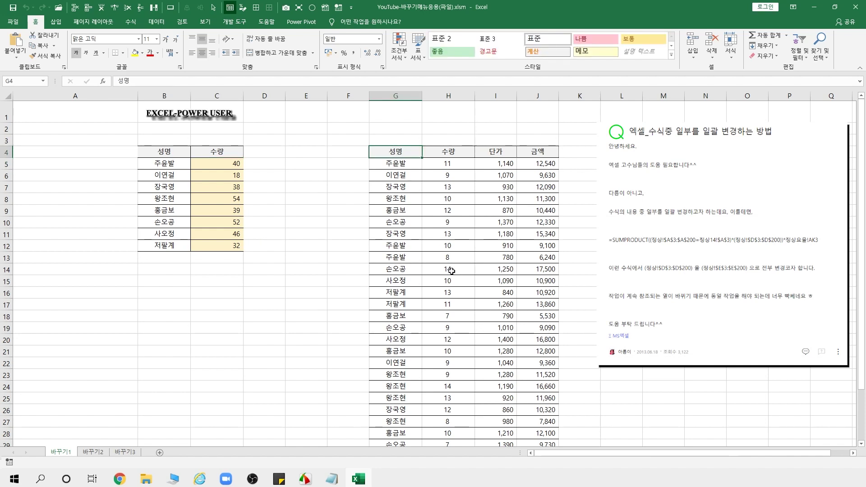
{"action": "left_click", "coordinate": [453, 152]}
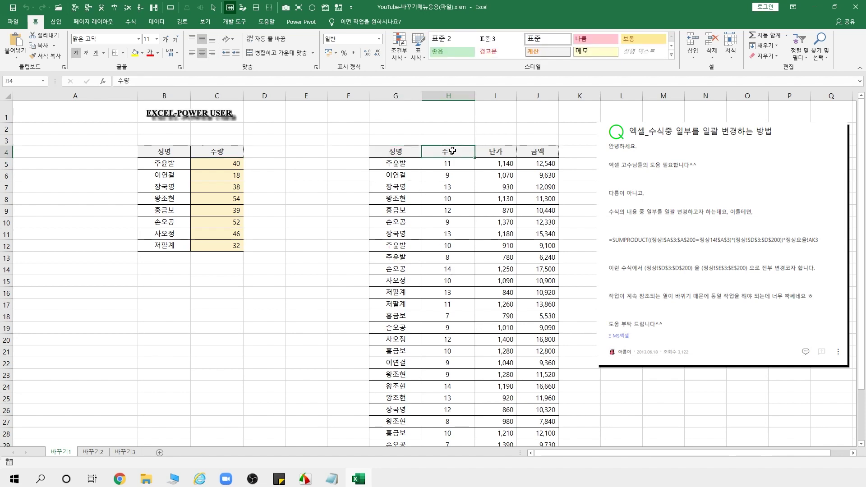
{"action": "left_click", "coordinate": [495, 153]}
{"action": "left_click", "coordinate": [542, 153]}
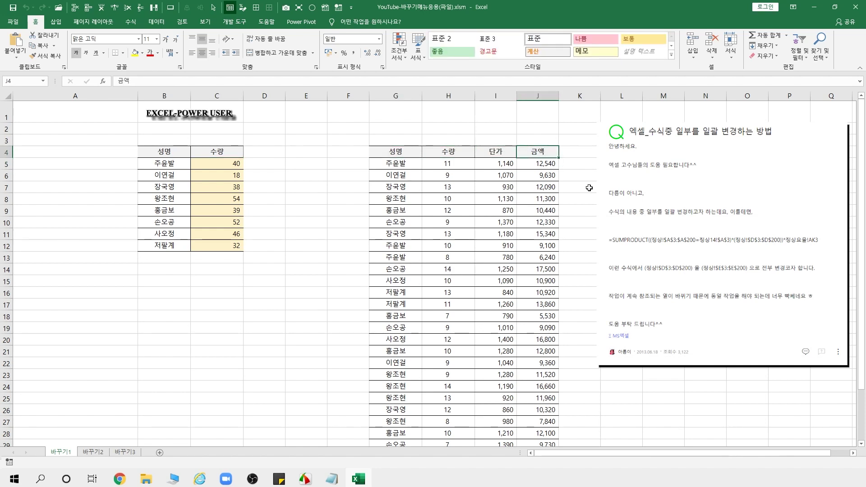
{"action": "mouse_move", "coordinate": [392, 153]}
{"action": "left_mouse_down"}
{"action": "mouse_move", "coordinate": [524, 370]}
{"action": "mouse_move", "coordinate": [523, 422]}
{"action": "left_mouse_up"}
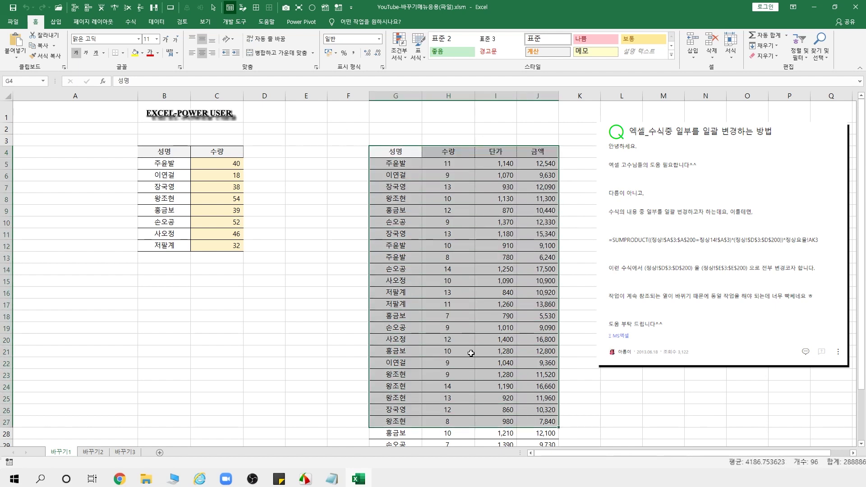
{"action": "left_click", "coordinate": [271, 374]}
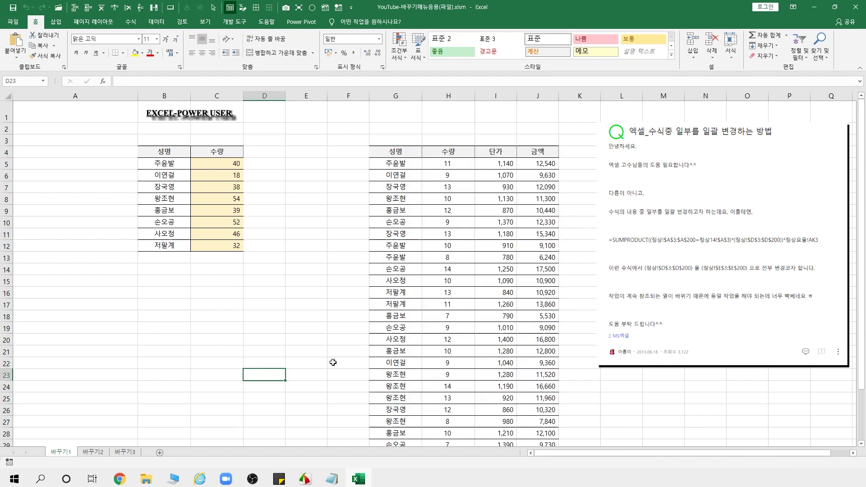
Step: Step through the summary names from 주윤발 down to 손오공 and view the first SUMIF total
{"action": "left_click", "coordinate": [175, 166]}
{"action": "left_click", "coordinate": [177, 174]}
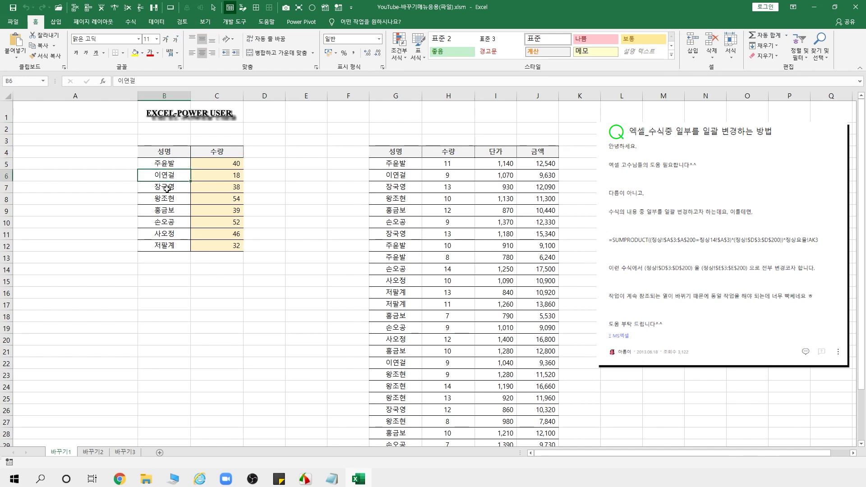
{"action": "left_click", "coordinate": [167, 188]}
{"action": "left_click", "coordinate": [171, 199]}
{"action": "left_click", "coordinate": [171, 210]}
{"action": "left_click", "coordinate": [168, 225]}
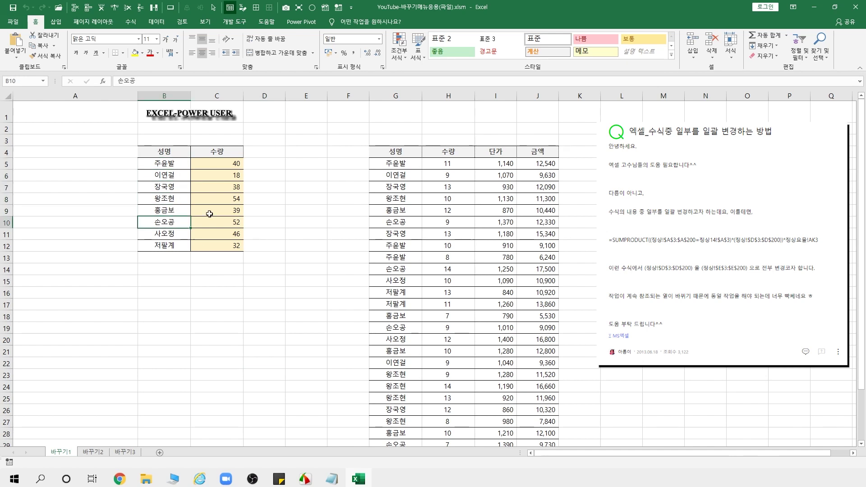
{"action": "left_click", "coordinate": [174, 167]}
{"action": "left_click", "coordinate": [219, 165]}
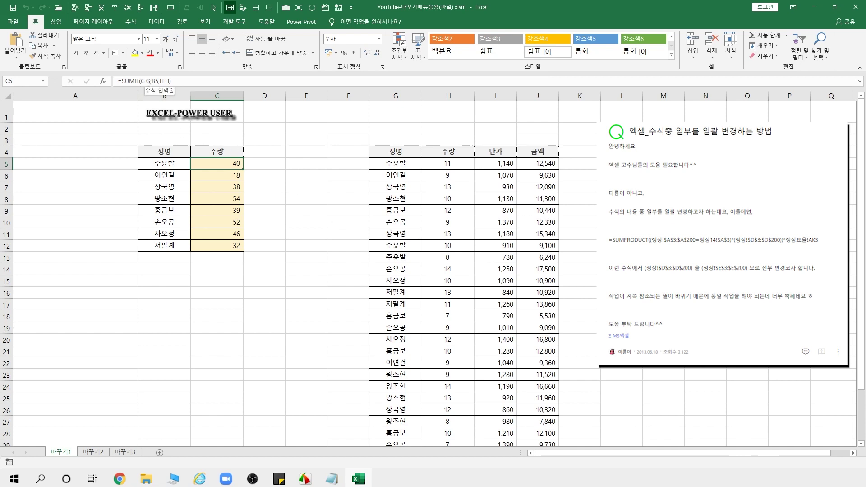
Step: Examine how C5's SUMIF matches column G names against the criterion 주윤발
{"action": "left_click", "coordinate": [395, 96]}
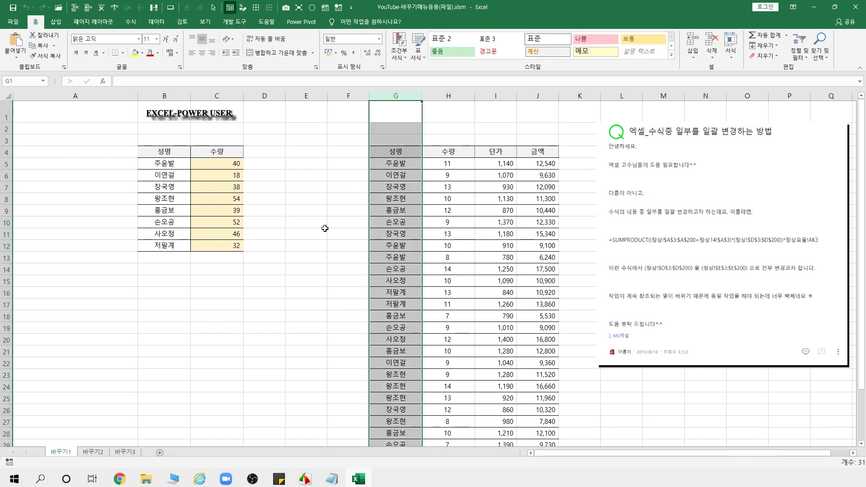
{"action": "left_click", "coordinate": [217, 163]}
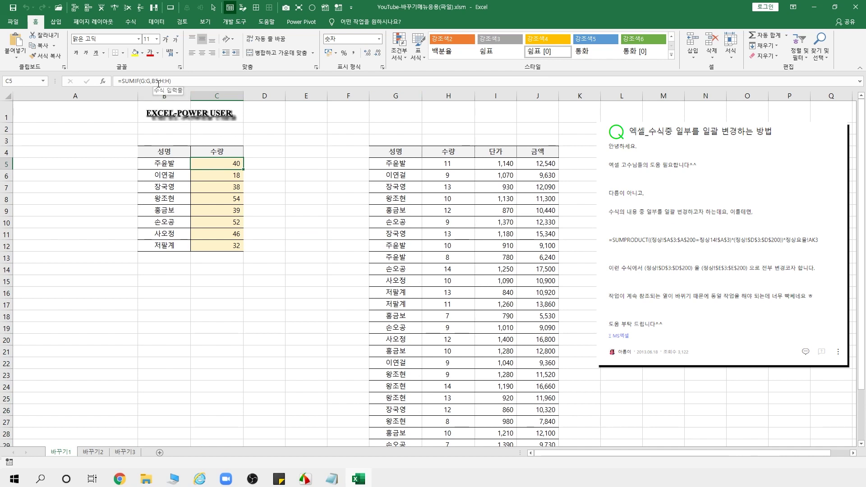
{"action": "left_click", "coordinate": [160, 167]}
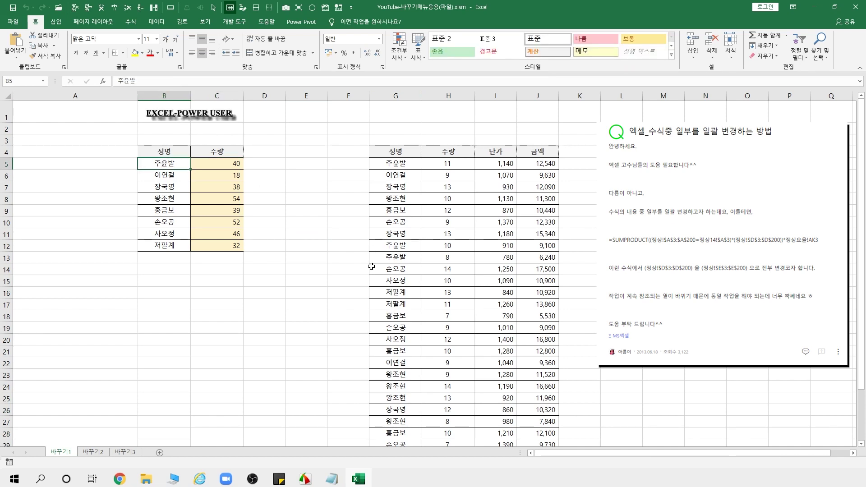
{"action": "key", "text": "Right"}
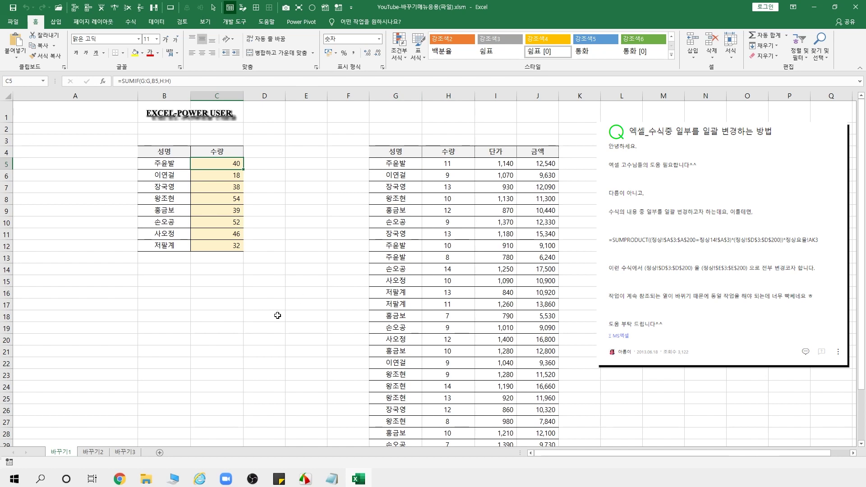
{"action": "left_click", "coordinate": [278, 332]}
Step: Check the SUMIF formulas down the totals column from C5 to C12
{"action": "left_click", "coordinate": [224, 164]}
{"action": "left_click", "coordinate": [226, 177]}
{"action": "left_click", "coordinate": [227, 189]}
{"action": "left_click", "coordinate": [220, 201]}
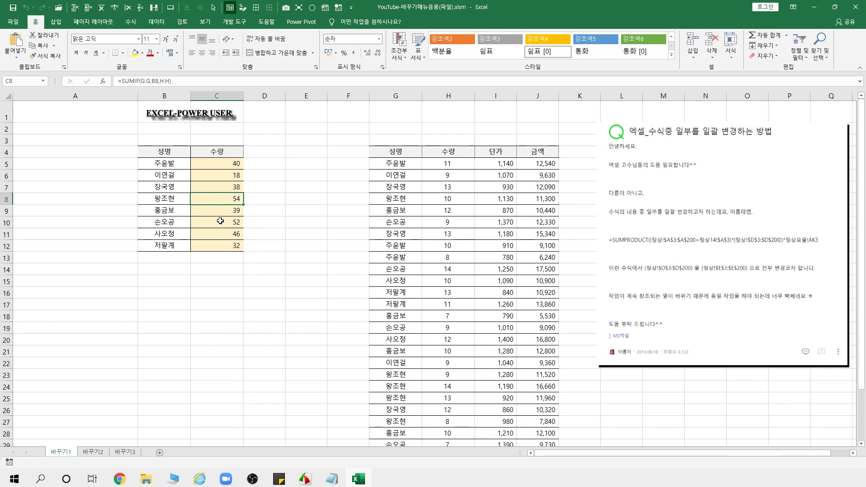
{"action": "left_click", "coordinate": [222, 211]}
{"action": "left_click", "coordinate": [224, 244]}
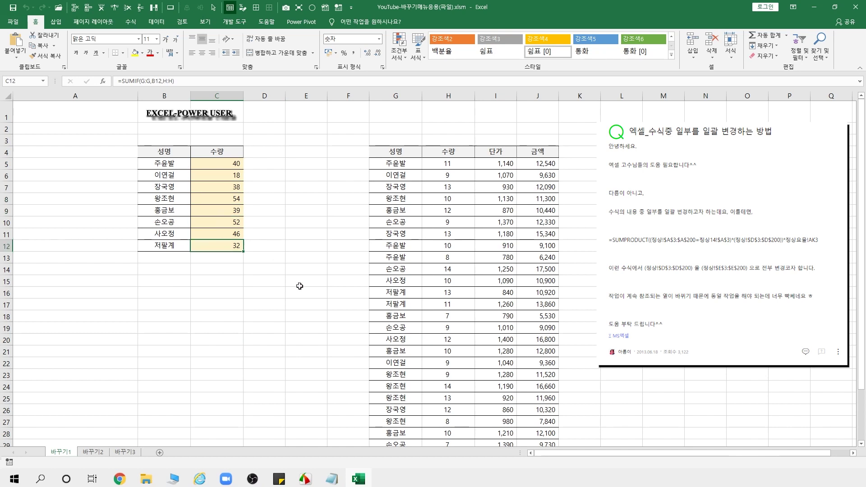
{"action": "left_click", "coordinate": [291, 334]}
{"action": "left_click", "coordinate": [229, 164]}
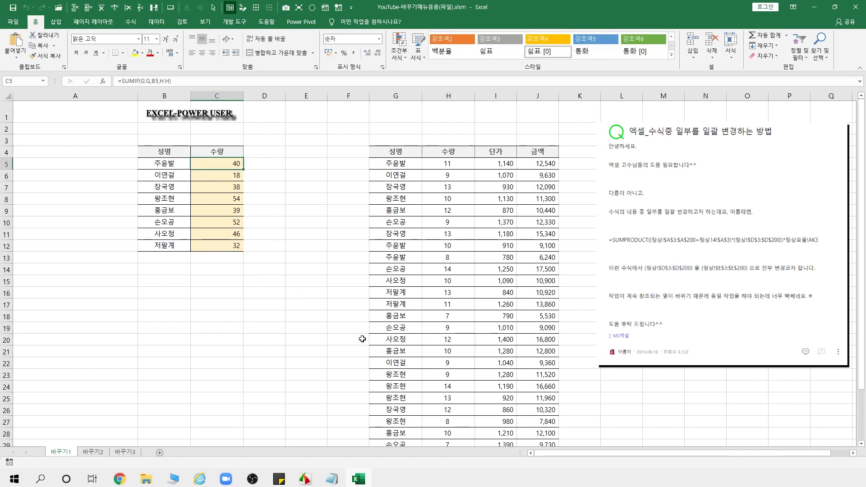
Step: Replace every 손오공 with 손흥민 across the sheet using Find and Replace
{"action": "left_click", "coordinate": [246, 353]}
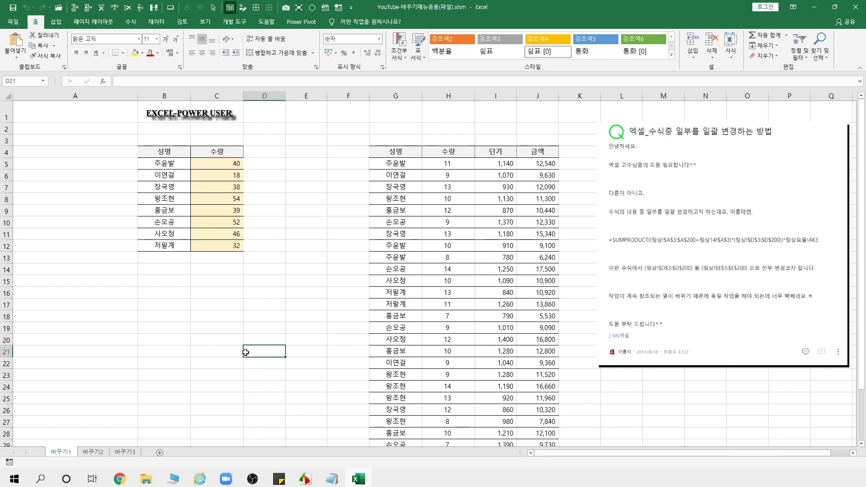
{"action": "left_click", "coordinate": [306, 246]}
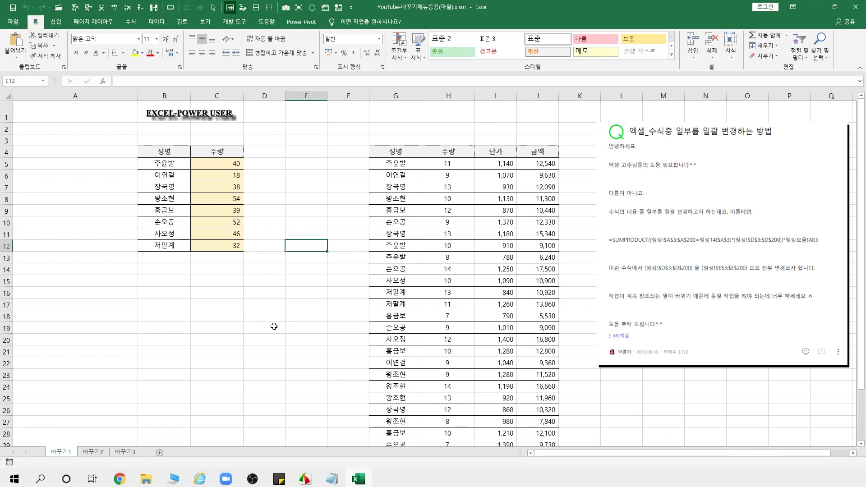
{"action": "left_click", "coordinate": [272, 317]}
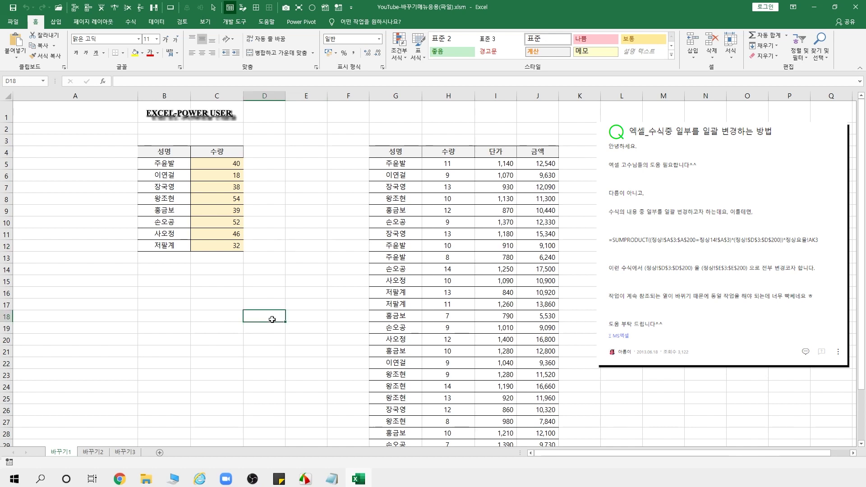
{"action": "left_click", "coordinate": [303, 247]}
{"action": "left_click", "coordinate": [195, 282]}
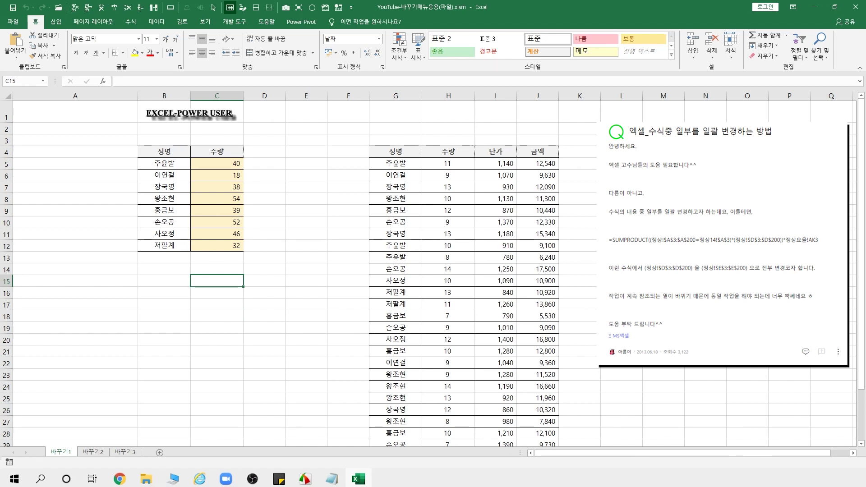
{"action": "key", "text": "ctrl+h"}
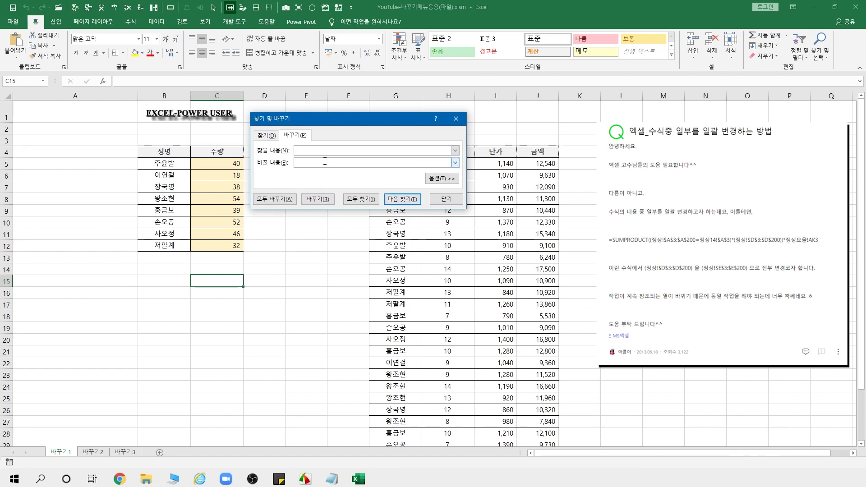
{"action": "type", "text": "손오"}
{"action": "type", "text": "공"}
{"action": "type", "text": "흥민"}
{"action": "left_click", "coordinate": [280, 200]}
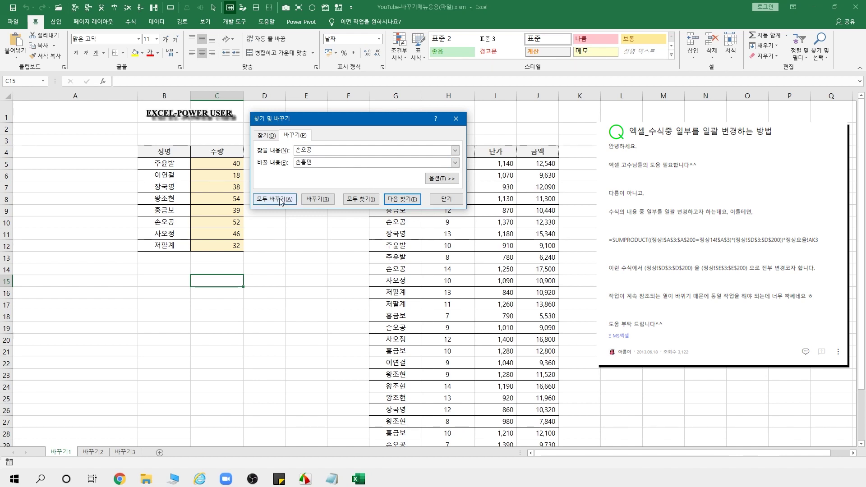
{"action": "left_click", "coordinate": [280, 200]}
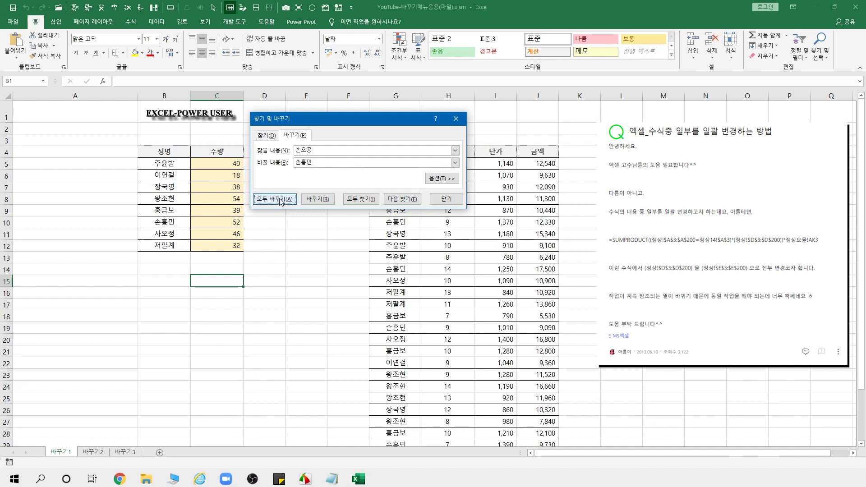
{"action": "left_click", "coordinate": [442, 265]}
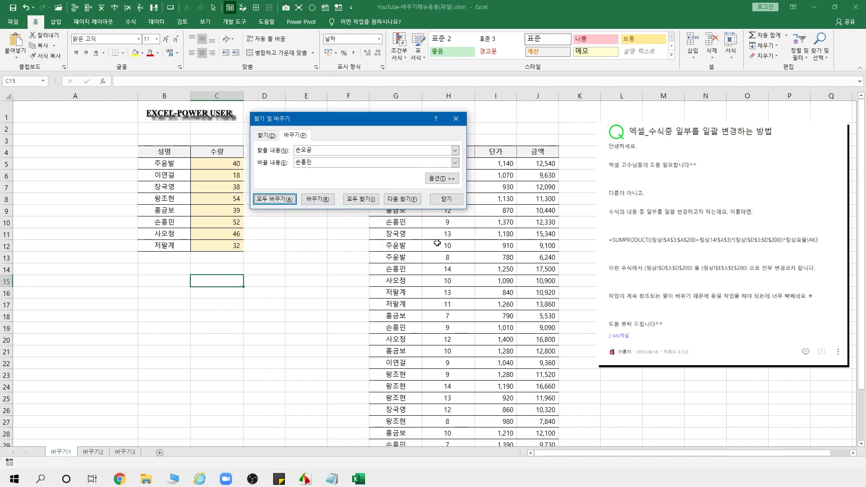
{"action": "left_click", "coordinate": [447, 199]}
Step: Verify 손흥민 now appears in both the sales list and the summary table
{"action": "left_click", "coordinate": [389, 221]}
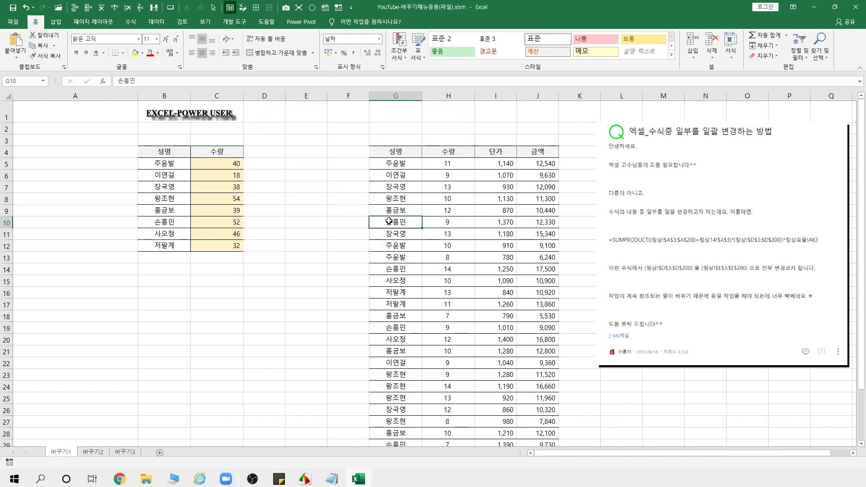
{"action": "left_click", "coordinate": [410, 268]}
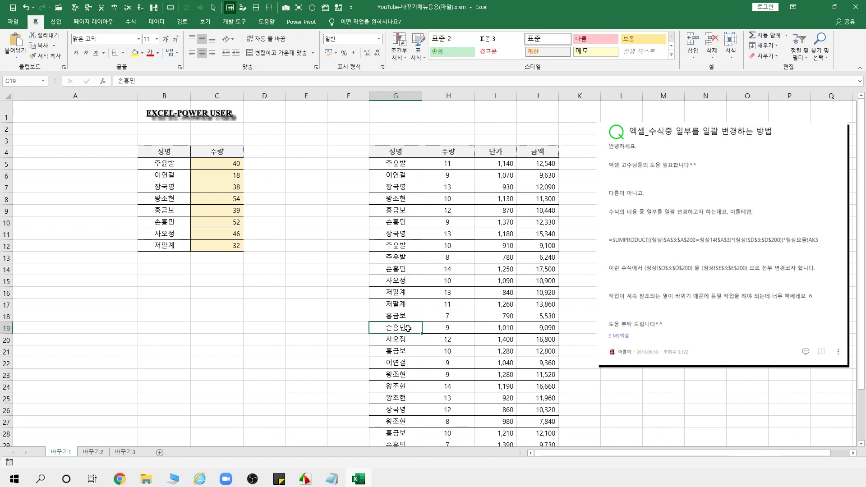
{"action": "left_click", "coordinate": [176, 221]}
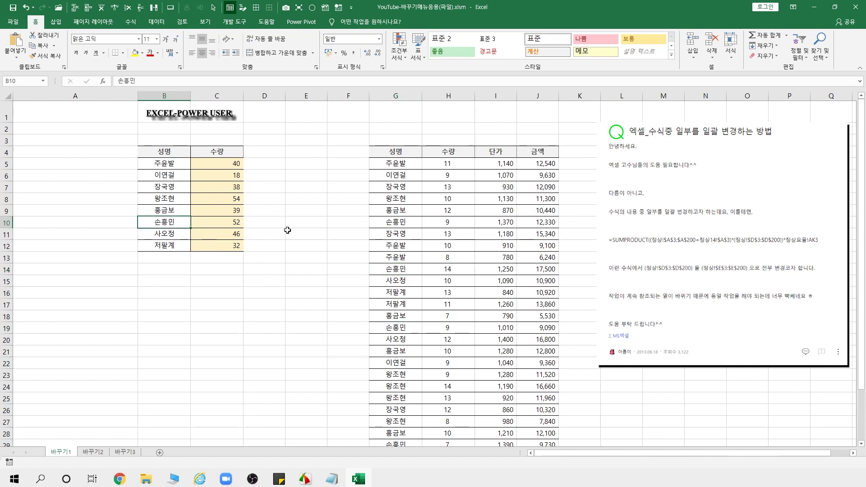
{"action": "scroll", "coordinate": [305, 327], "scroll_direction": "down", "scroll_amount": 3}
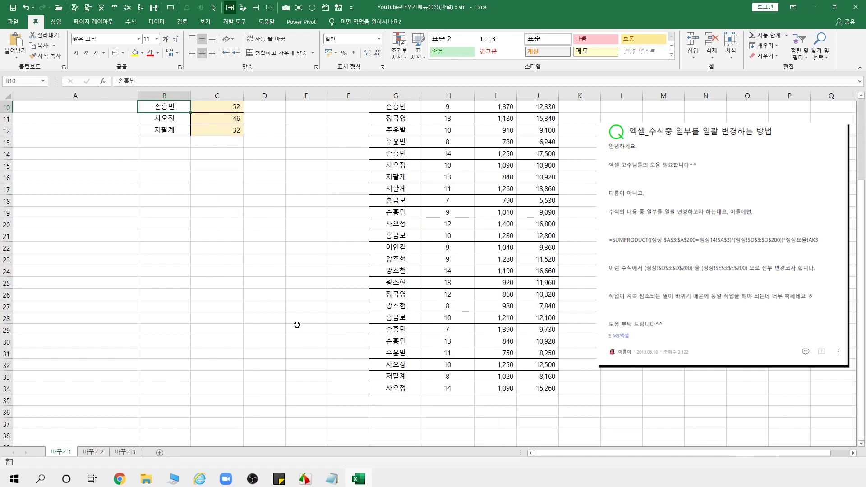
{"action": "scroll", "coordinate": [297, 323], "scroll_direction": "up", "scroll_amount": 3}
{"action": "left_click", "coordinate": [236, 326]}
{"action": "left_click", "coordinate": [287, 272]}
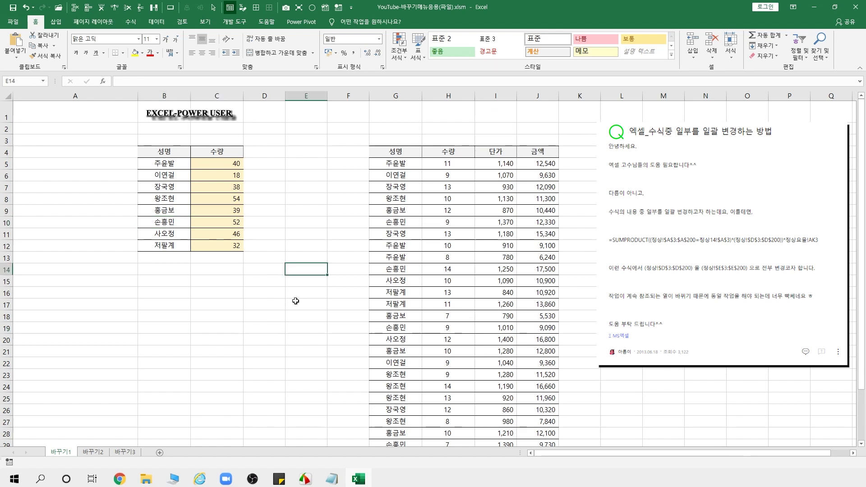
{"action": "left_click", "coordinate": [293, 304]}
{"action": "left_click", "coordinate": [216, 340]}
{"action": "left_click", "coordinate": [265, 336]}
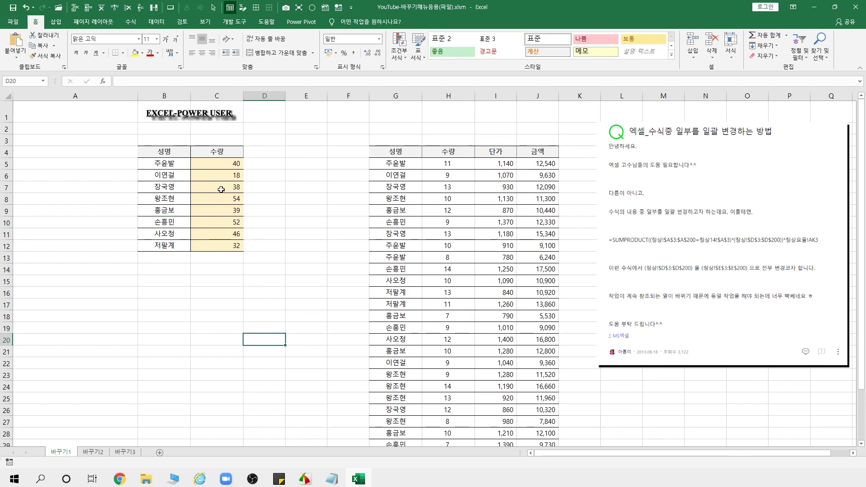
Step: Replace H:H with J:J in the C5:C12 SUMIF formulas, making 8 replacements
{"action": "left_click", "coordinate": [229, 164]}
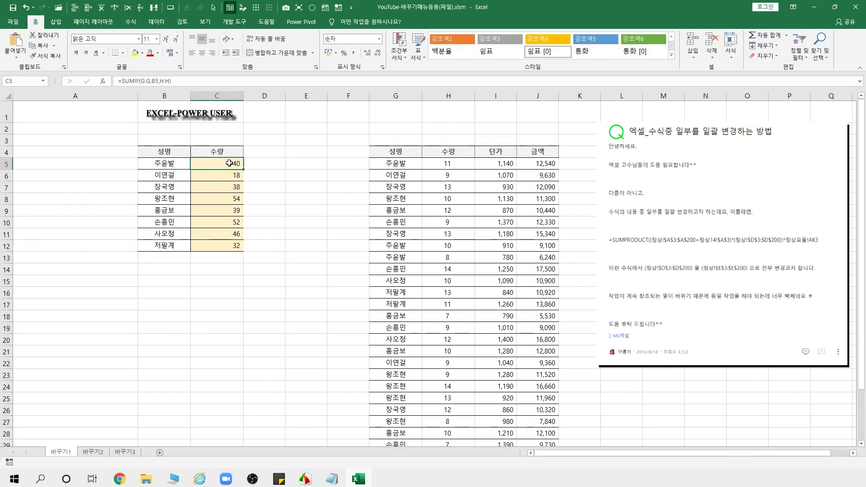
{"action": "left_click_drag", "start_coordinate": [228, 163], "coordinate": [233, 246]}
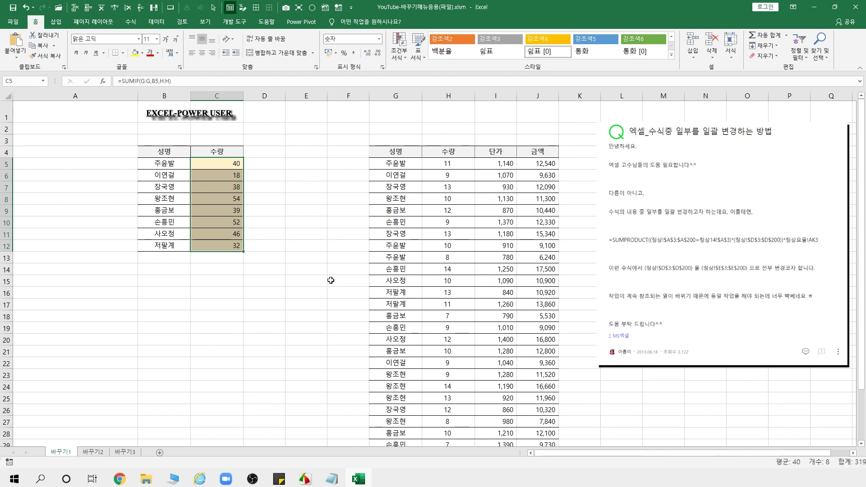
{"action": "key", "text": "ctrl+h"}
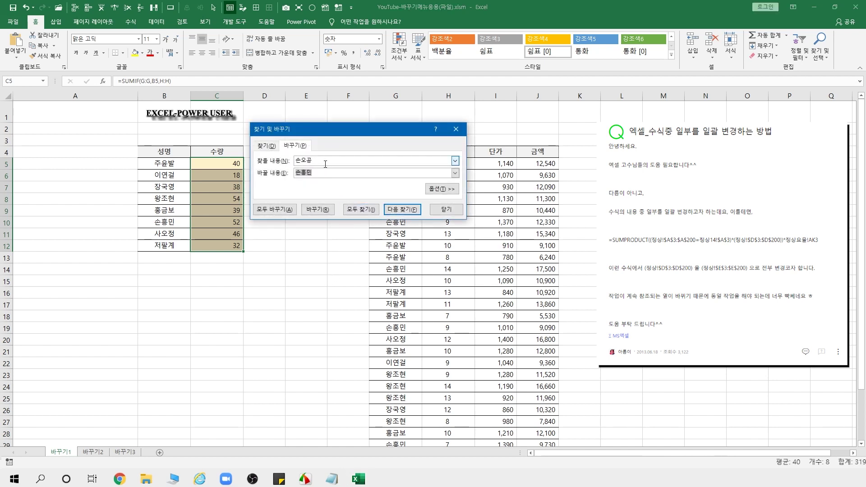
{"action": "key", "text": "BackSpace"}
{"action": "mouse_move", "coordinate": [344, 134]}
{"action": "left_mouse_down"}
{"action": "mouse_move", "coordinate": [429, 86]}
{"action": "mouse_move", "coordinate": [278, 187]}
{"action": "left_mouse_up"}
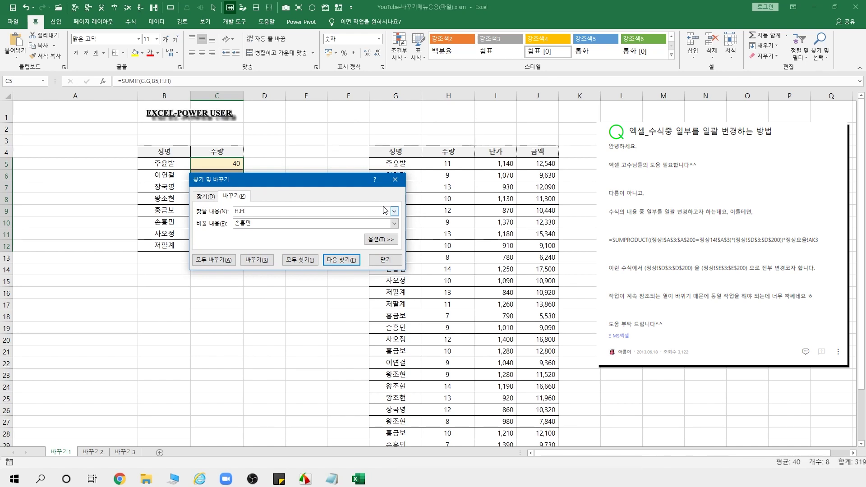
{"action": "mouse_move", "coordinate": [301, 181]}
{"action": "left_mouse_down"}
{"action": "mouse_move", "coordinate": [306, 111]}
{"action": "mouse_move", "coordinate": [325, 80]}
{"action": "left_mouse_up"}
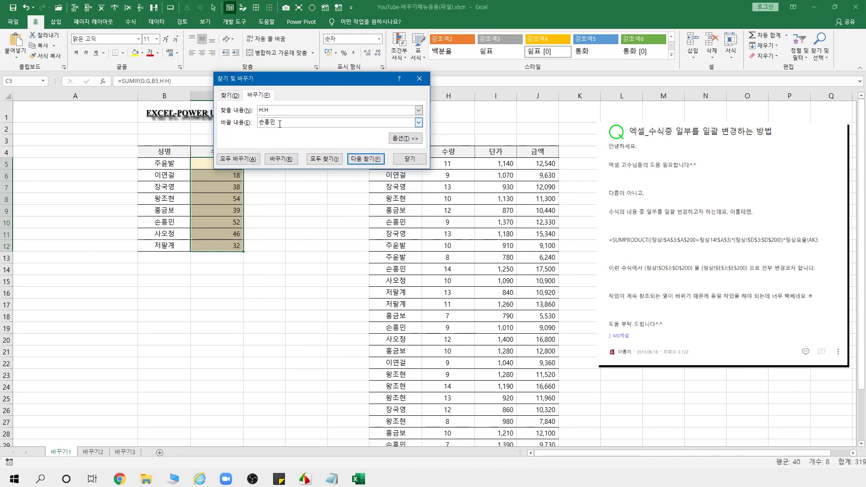
{"action": "double_click", "coordinate": [280, 124]}
{"action": "type", "text": "J:J"}
{"action": "left_click", "coordinate": [239, 159]}
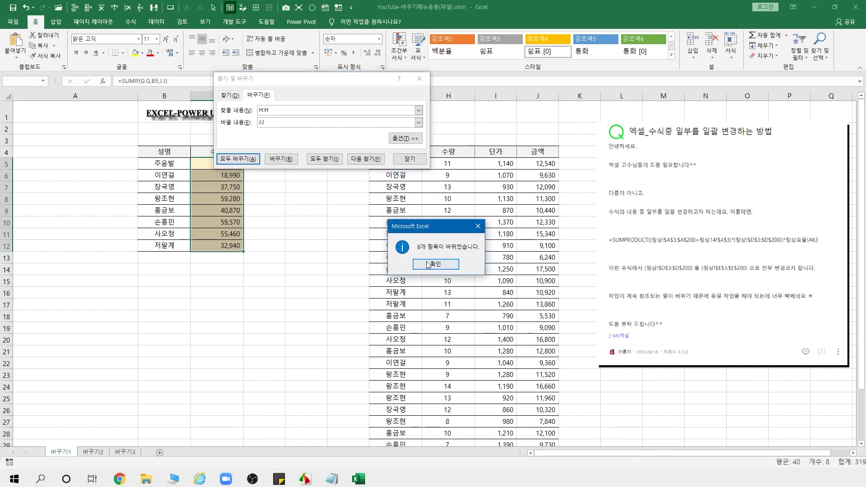
{"action": "left_click", "coordinate": [433, 264]}
{"action": "key", "text": "Escape"}
{"action": "left_click", "coordinate": [228, 165]}
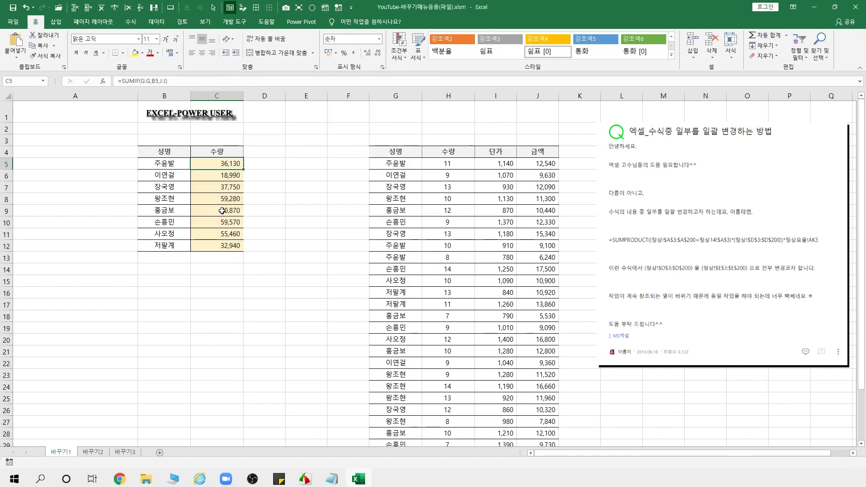
Step: Confirm the updated formulas and retitle header C4 from 수량 to 금액
{"action": "left_click", "coordinate": [232, 177]}
{"action": "left_click", "coordinate": [220, 201]}
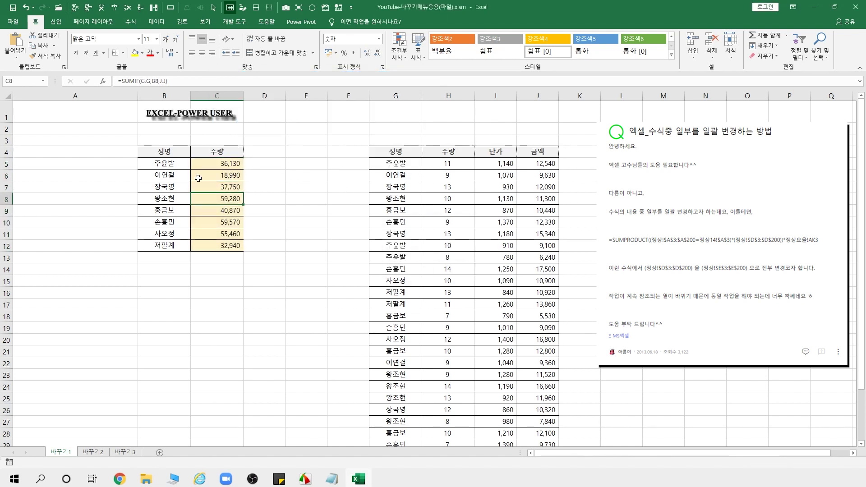
{"action": "left_click", "coordinate": [218, 154]}
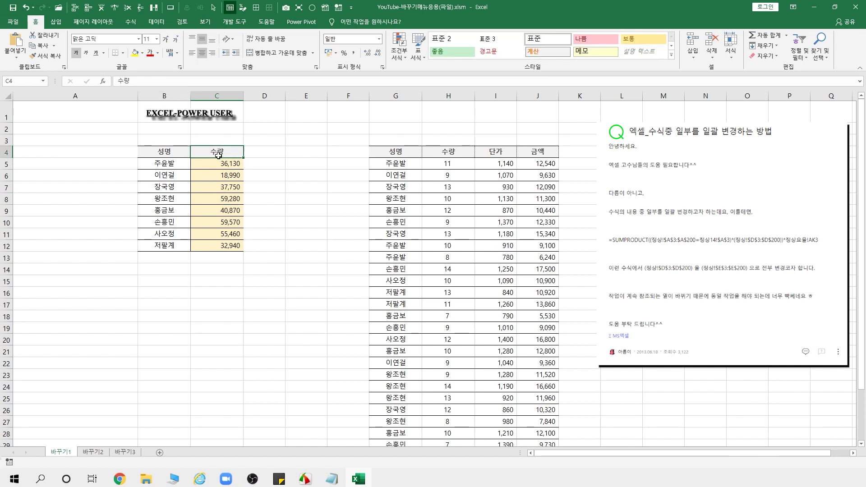
{"action": "type", "text": "ㄱ"}
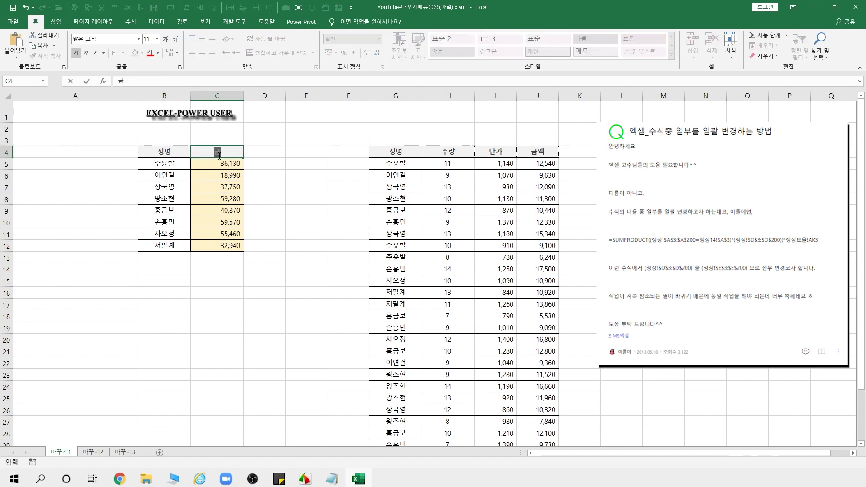
{"action": "type", "text": "ㅇ"}
{"action": "key", "text": "Return"}
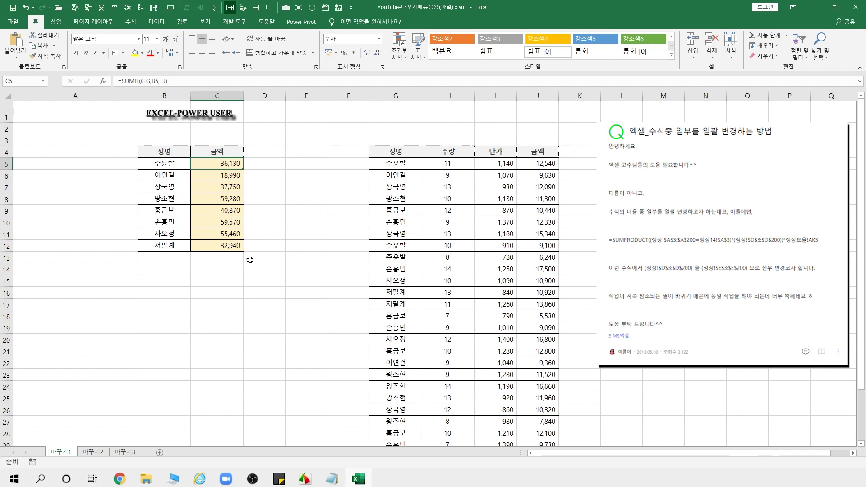
{"action": "left_click", "coordinate": [306, 250]}
{"action": "left_click", "coordinate": [302, 316]}
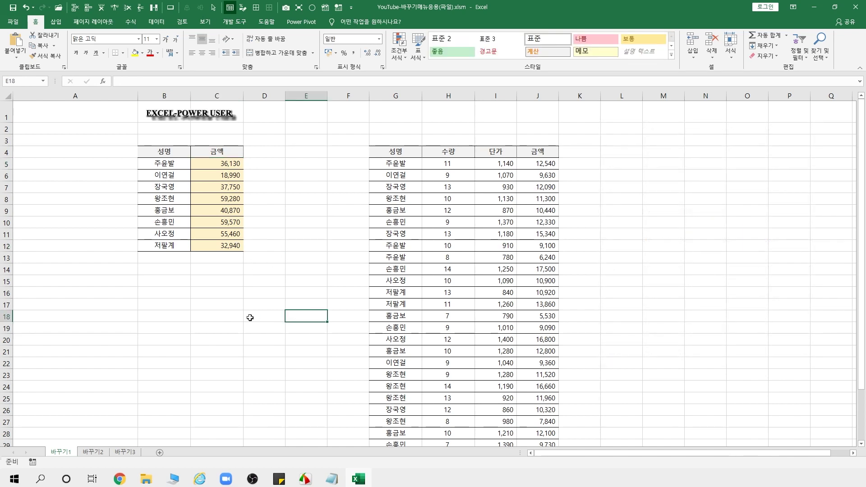
Step: Open sheet 바꾸기2 and go through the names with parenthesized codes in column C
{"action": "left_click", "coordinate": [107, 452]}
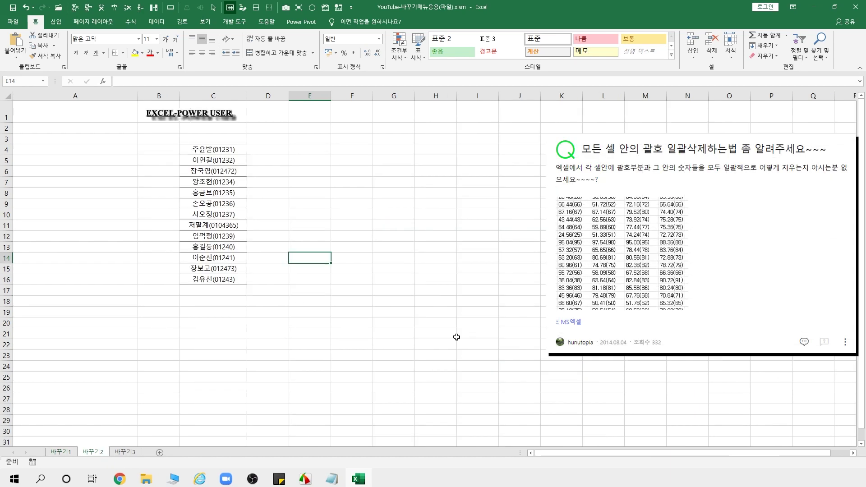
{"action": "left_click_drag", "start_coordinate": [212, 150], "coordinate": [217, 280]}
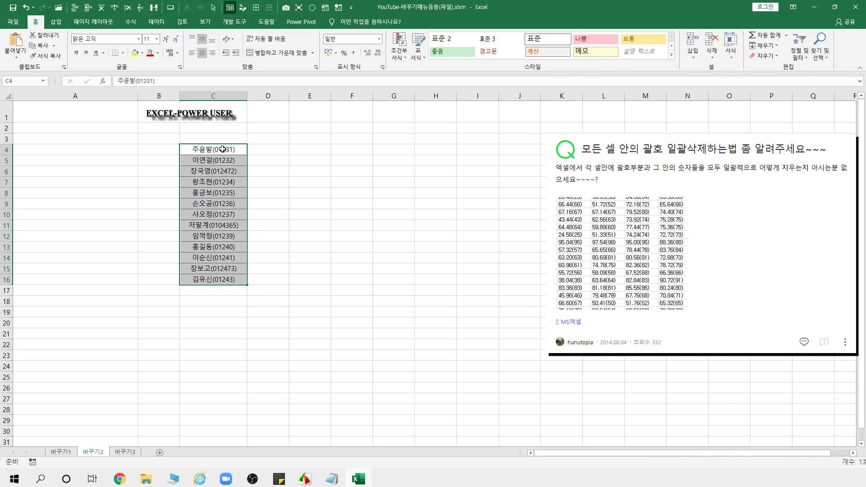
{"action": "left_click", "coordinate": [237, 152]}
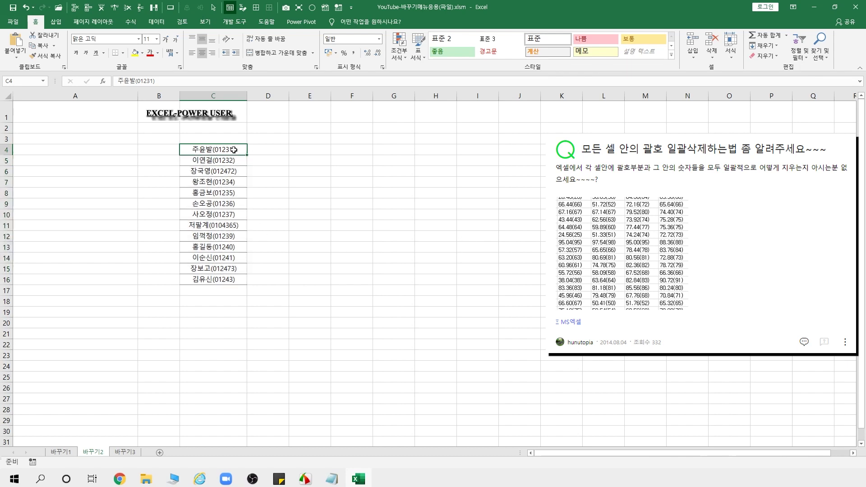
{"action": "left_click", "coordinate": [231, 163]}
{"action": "left_click", "coordinate": [223, 206]}
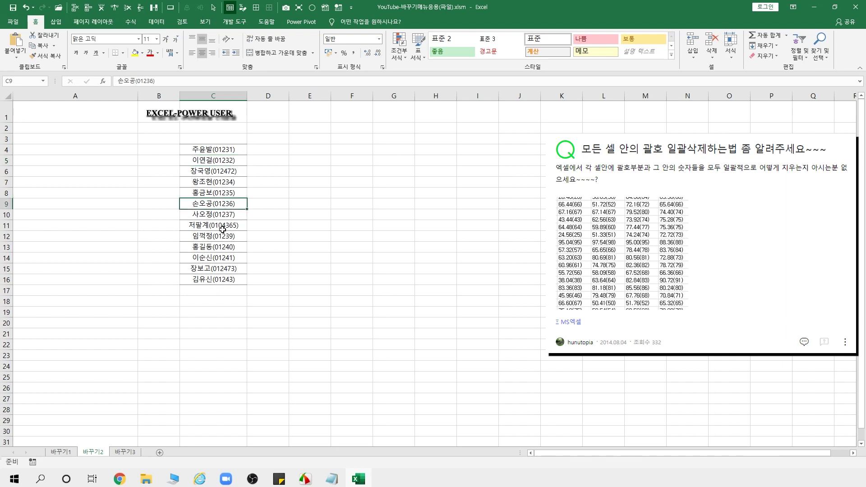
{"action": "left_click", "coordinate": [224, 235]}
{"action": "left_click", "coordinate": [222, 246]}
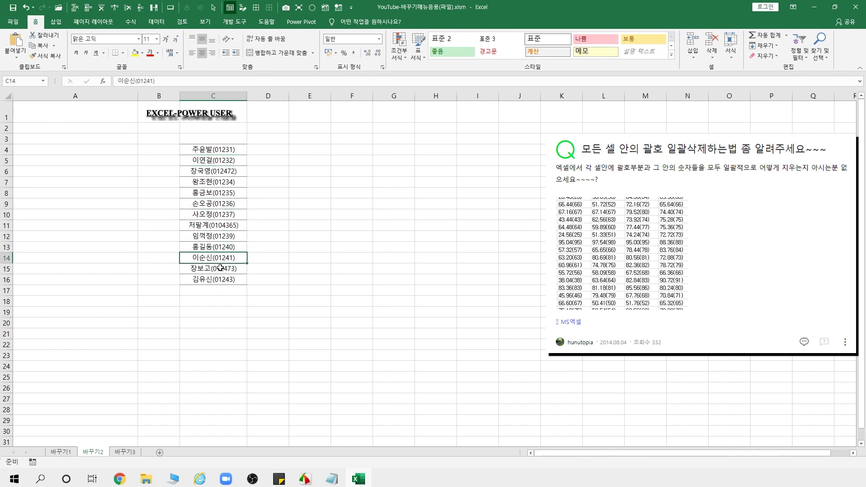
{"action": "left_click", "coordinate": [221, 270]}
{"action": "left_click", "coordinate": [219, 281]}
Step: Select the name list C4:C16
{"action": "left_click", "coordinate": [432, 295]}
{"action": "key", "text": "Up"}
{"action": "key", "text": "Left"}
{"action": "key", "text": "Left"}
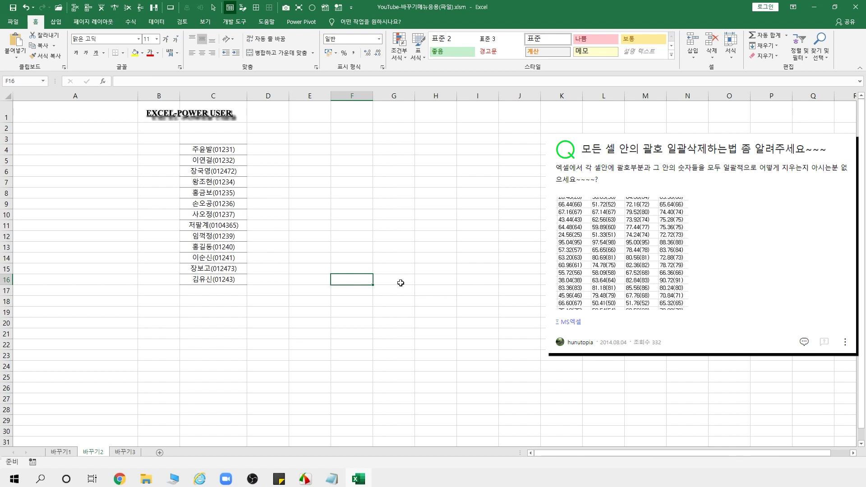
{"action": "left_click_drag", "start_coordinate": [212, 149], "coordinate": [208, 275]}
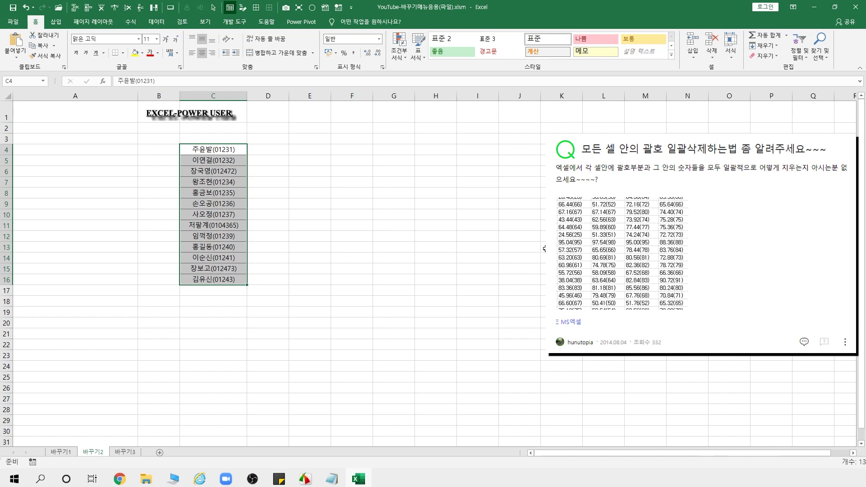
Step: Replace '(*)' with nothing in C4:C16, removing all 13 parenthesized codes
{"action": "key", "text": "ctrl+h"}
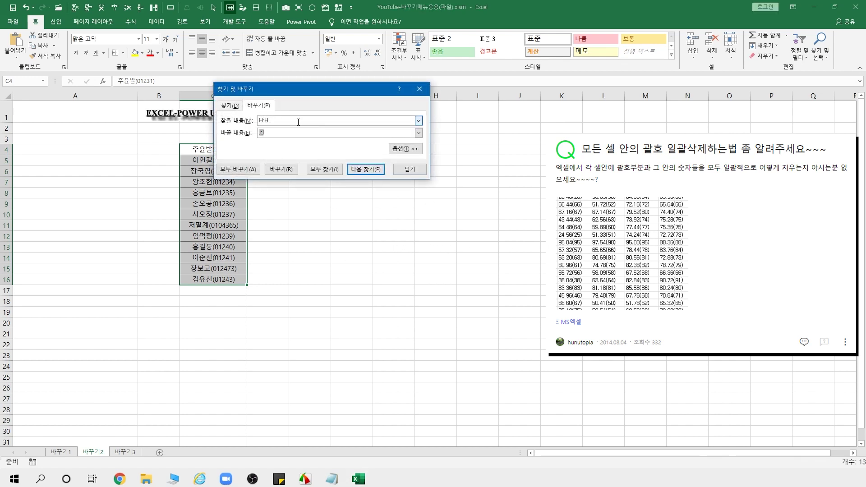
{"action": "left_click_drag", "start_coordinate": [349, 90], "coordinate": [439, 91]}
{"action": "type", "text": "(*)"}
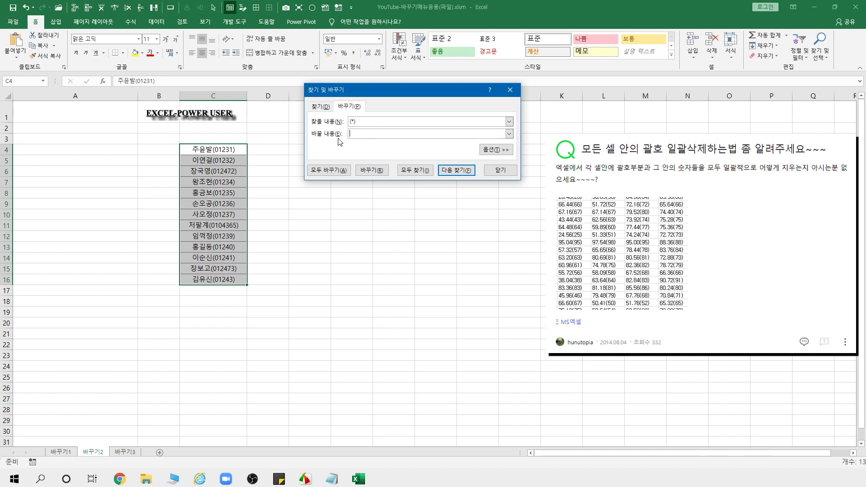
{"action": "left_click", "coordinate": [326, 172]}
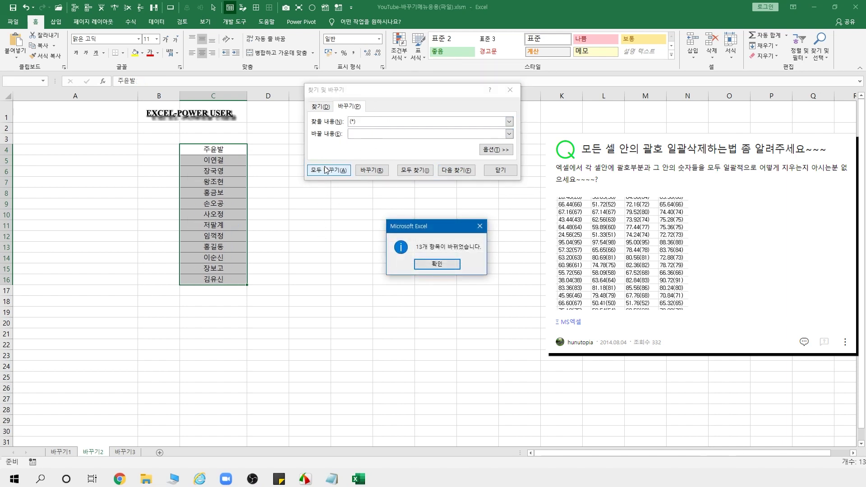
{"action": "key", "text": "Return"}
{"action": "left_click", "coordinate": [500, 172]}
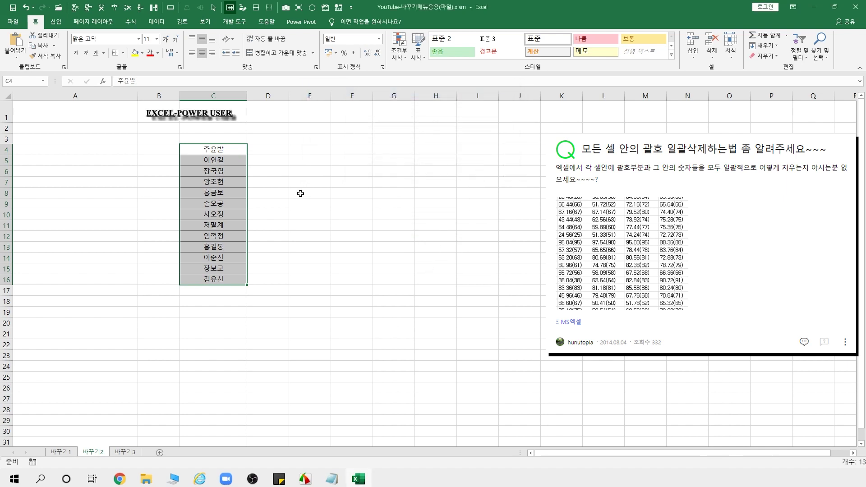
Step: Check the cleaned names down column C to the end of the list
{"action": "left_click", "coordinate": [216, 149]}
{"action": "key", "text": "Down"}
{"action": "key", "text": "Down"}
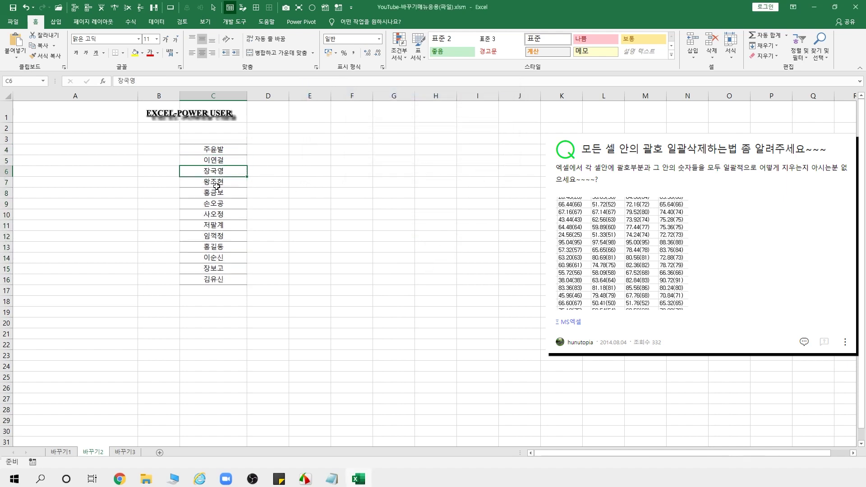
{"action": "key", "text": "Down"}
{"action": "key", "text": "Down"}
{"action": "key", "text": "Down"}
{"action": "left_click", "coordinate": [214, 212]}
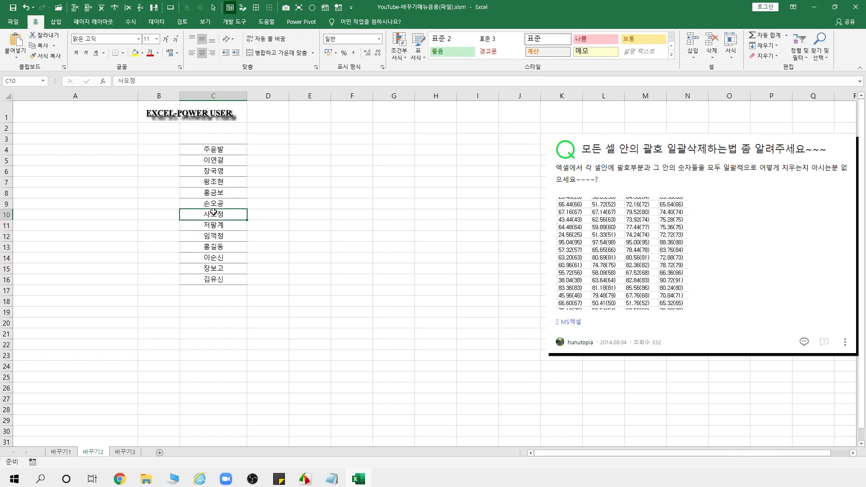
{"action": "left_click", "coordinate": [213, 227]}
{"action": "left_click", "coordinate": [215, 237]}
{"action": "left_click", "coordinate": [219, 267]}
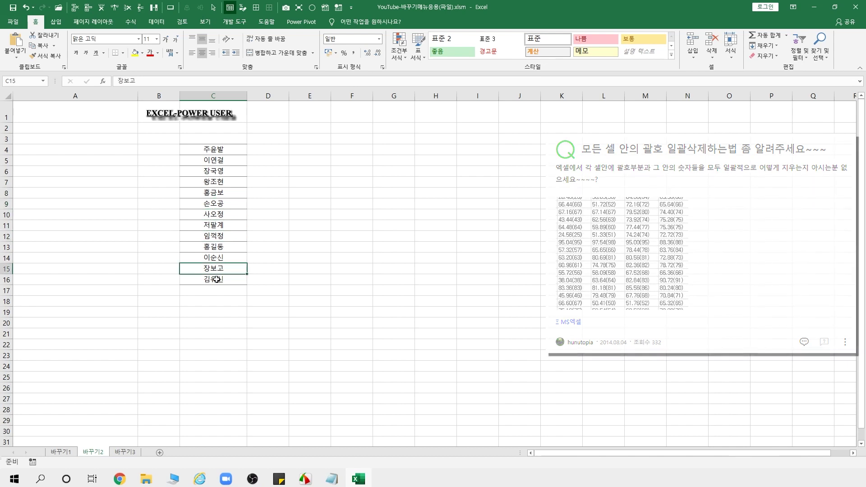
{"action": "key", "text": "Down"}
{"action": "key", "text": "Right"}
{"action": "key", "text": "Right"}
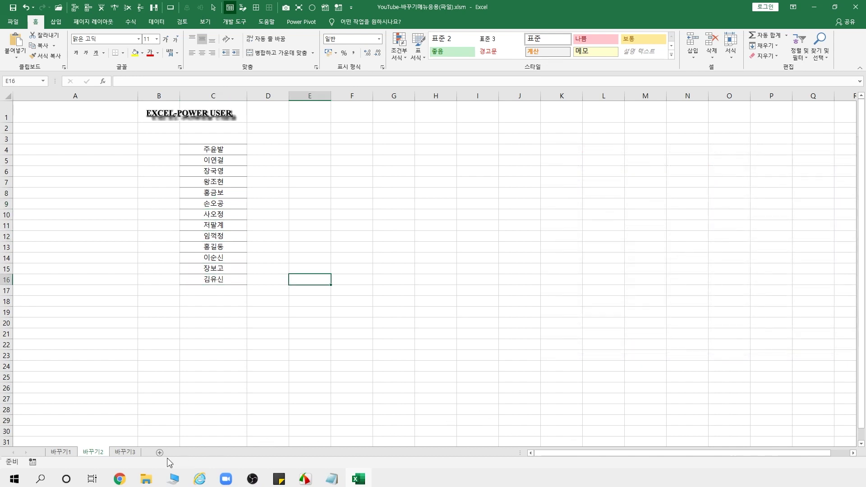
Step: Open sheet 바꾸기3 and point out the blank cells in the number table
{"action": "left_click", "coordinate": [125, 452]}
{"action": "left_click", "coordinate": [558, 347]}
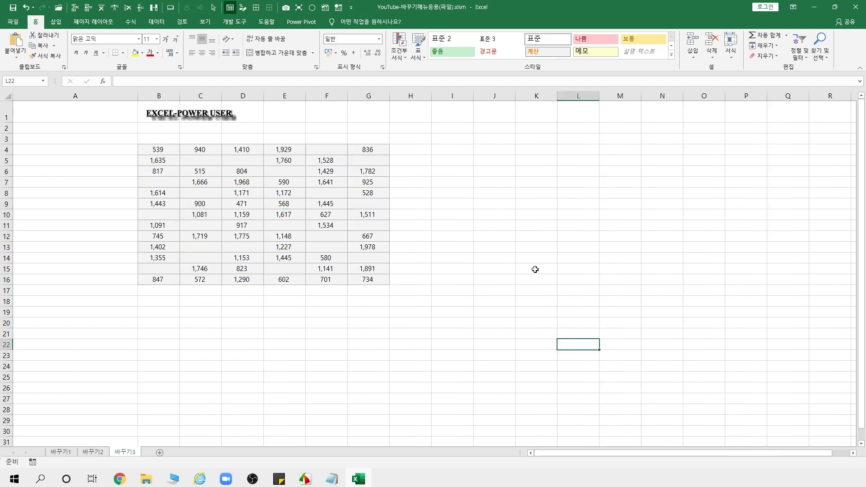
{"action": "left_click", "coordinate": [535, 247]}
{"action": "key", "text": "ctrl+a"}
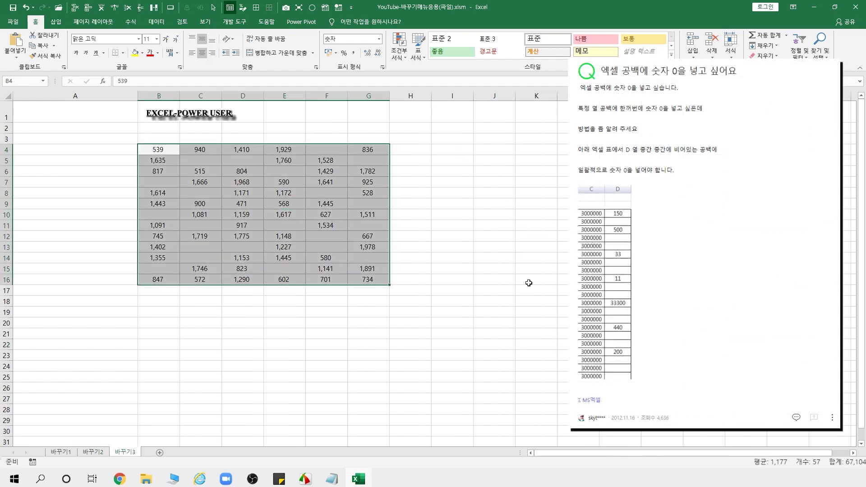
{"action": "left_click", "coordinate": [490, 289]}
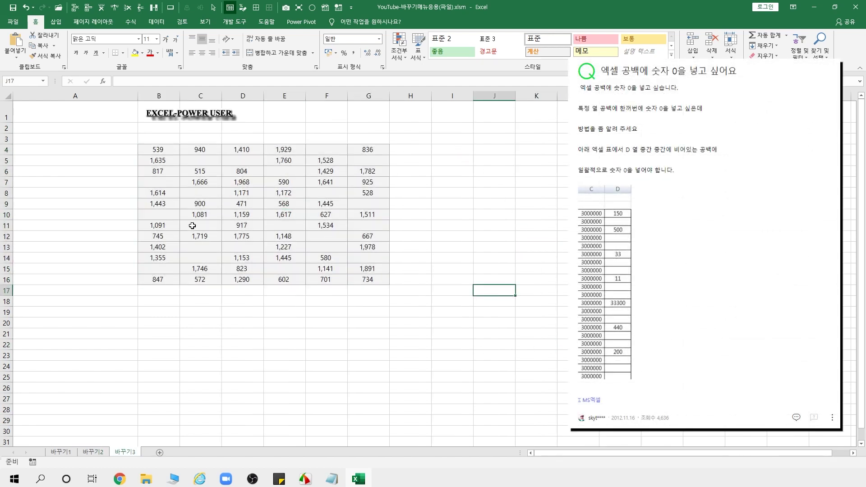
{"action": "left_click", "coordinate": [162, 150]}
{"action": "left_click", "coordinate": [241, 161]}
{"action": "left_click", "coordinate": [291, 173]}
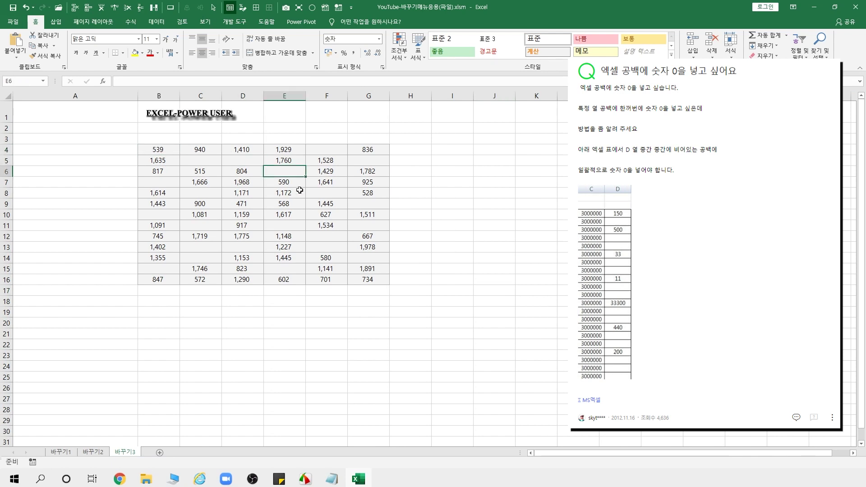
{"action": "left_click", "coordinate": [303, 202]}
Step: Select the number table B4:G16
{"action": "left_click_drag", "start_coordinate": [159, 150], "coordinate": [371, 282]}
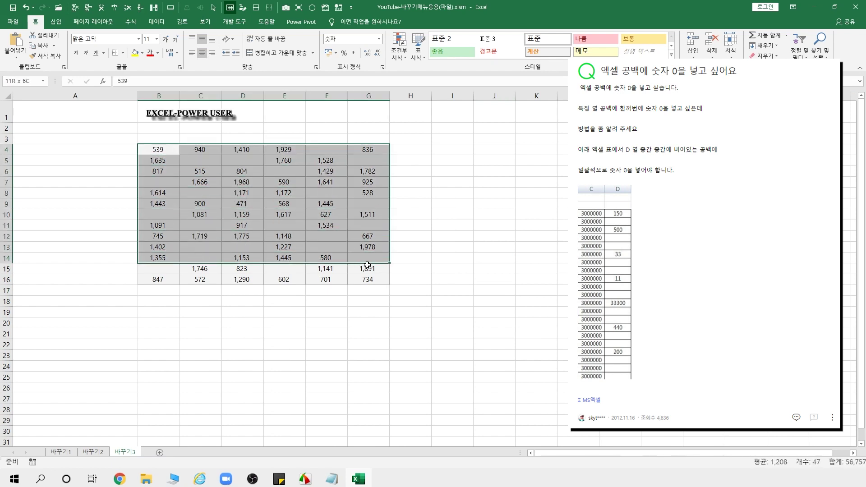
{"action": "left_click", "coordinate": [451, 280]}
{"action": "left_click", "coordinate": [564, 291]}
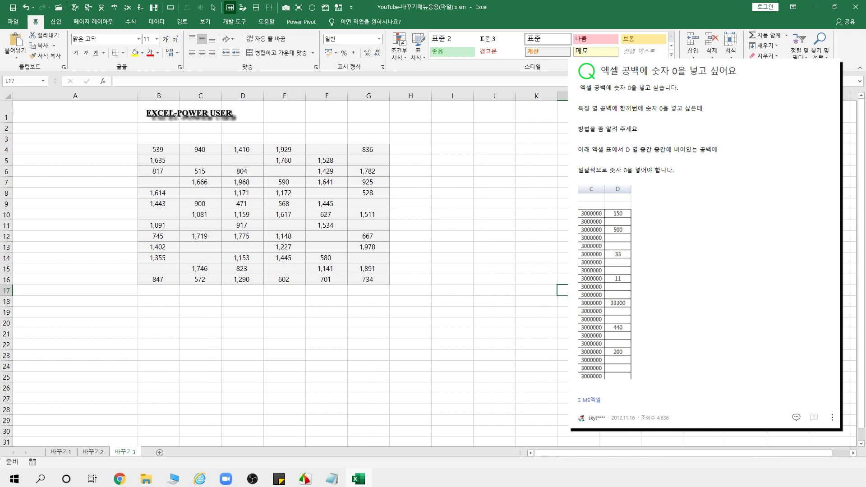
{"action": "left_click_drag", "start_coordinate": [163, 152], "coordinate": [375, 281]}
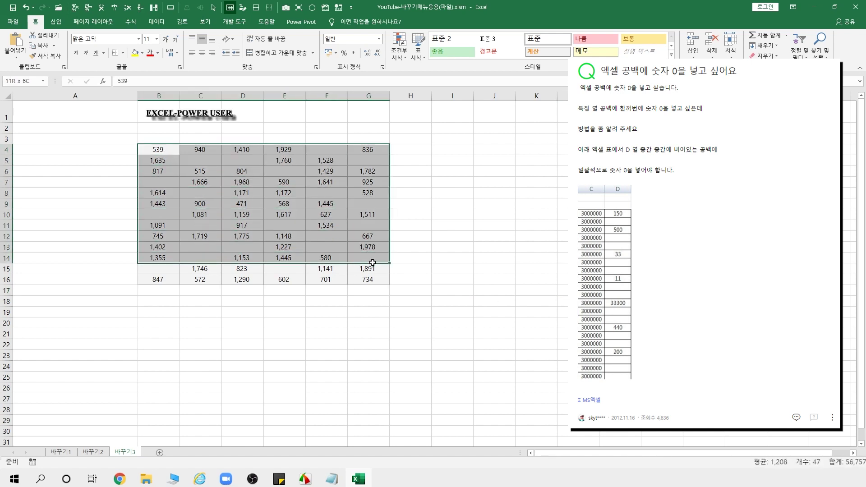
{"action": "left_click", "coordinate": [327, 251]}
{"action": "left_click", "coordinate": [205, 249]}
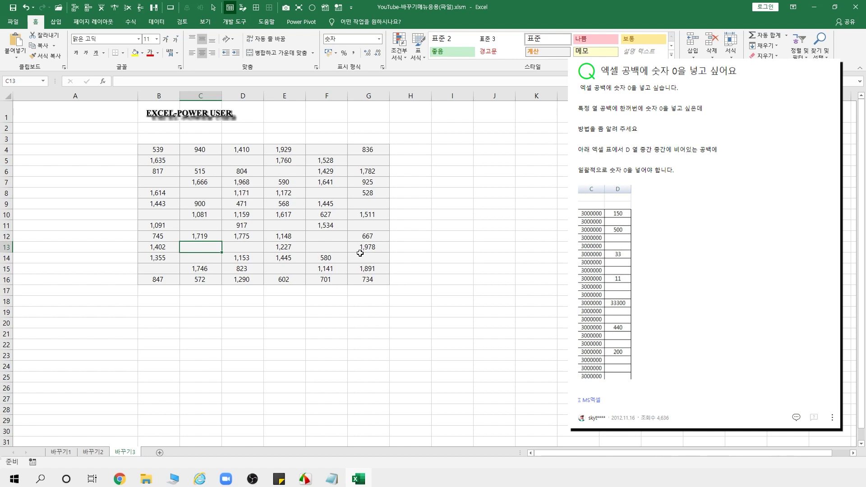
{"action": "left_click", "coordinate": [537, 251]}
{"action": "left_click", "coordinate": [430, 277]}
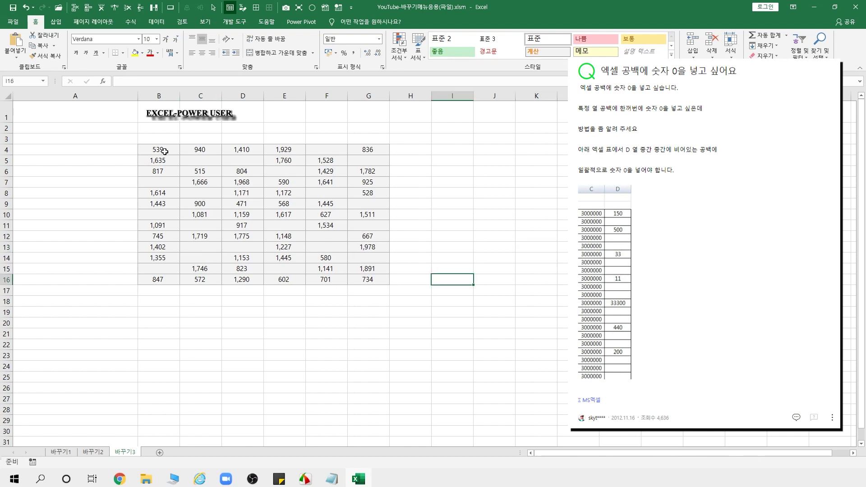
{"action": "mouse_move", "coordinate": [162, 149]}
{"action": "left_mouse_down"}
{"action": "mouse_move", "coordinate": [368, 240]}
{"action": "mouse_move", "coordinate": [368, 278]}
{"action": "left_mouse_up"}
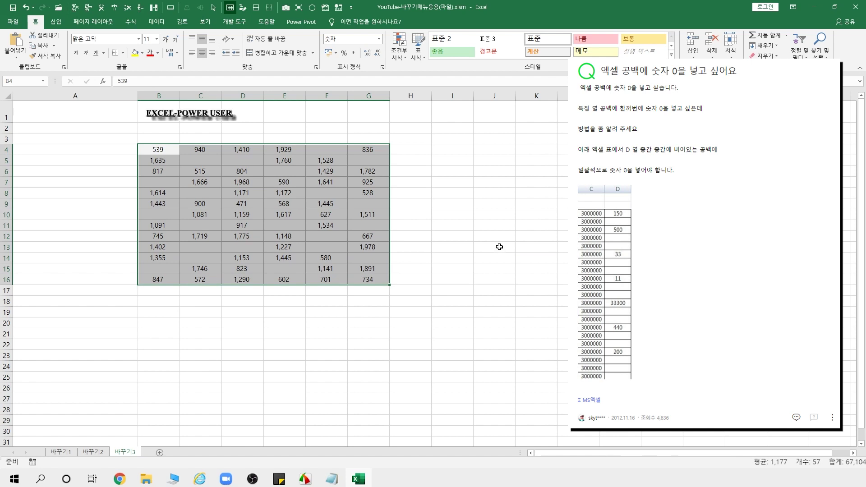
{"action": "key", "text": "ctrl+h"}
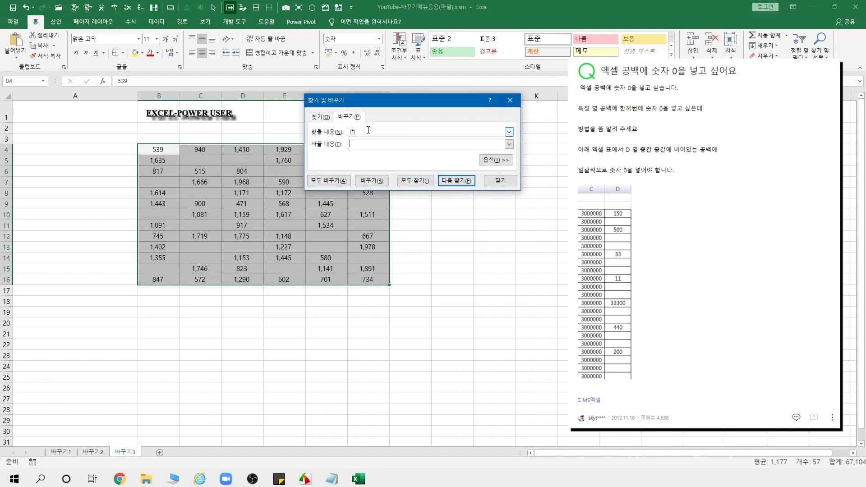
{"action": "left_click_drag", "start_coordinate": [364, 130], "coordinate": [348, 131]}
{"action": "type", "text": "0"}
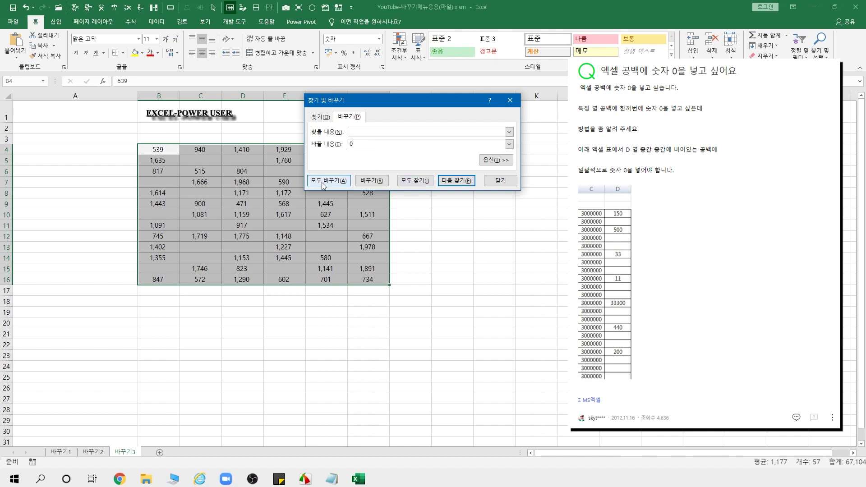
{"action": "left_click", "coordinate": [329, 181]}
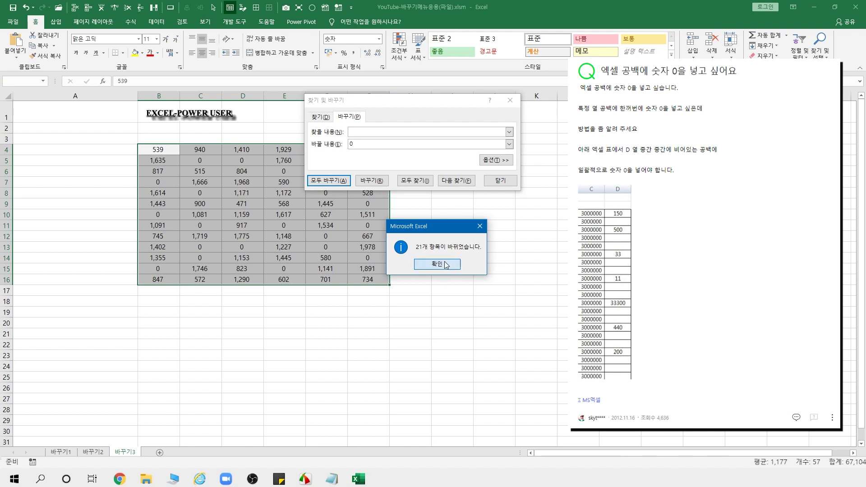
{"action": "left_click", "coordinate": [437, 264]}
{"action": "left_click", "coordinate": [500, 181]}
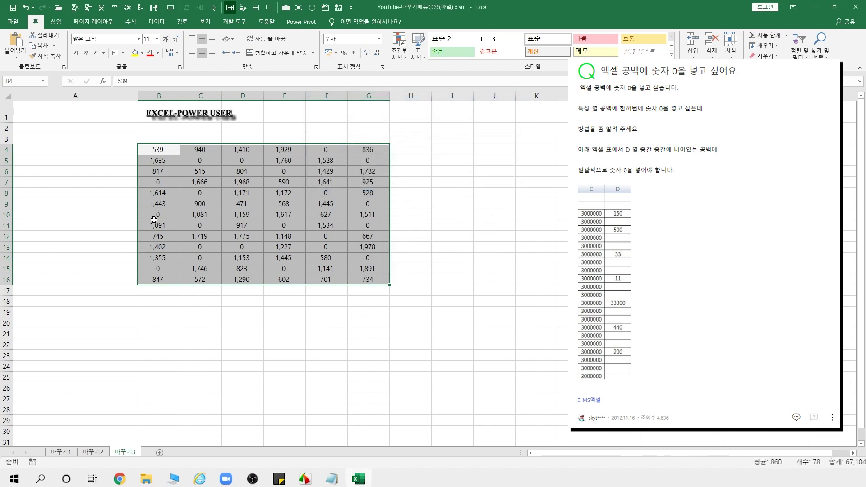
{"action": "left_click", "coordinate": [195, 159]}
{"action": "left_click", "coordinate": [239, 160]}
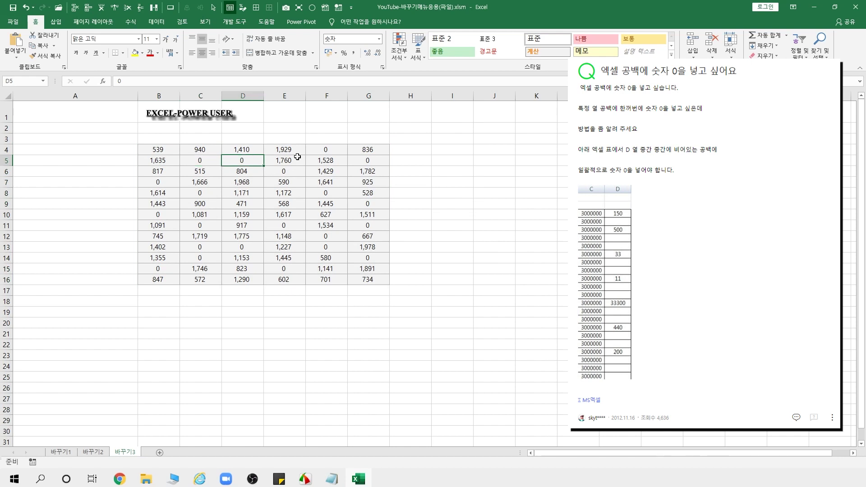
{"action": "left_click", "coordinate": [338, 152]}
{"action": "left_click", "coordinate": [331, 191]}
{"action": "left_click", "coordinate": [378, 205]}
{"action": "left_click", "coordinate": [200, 192]}
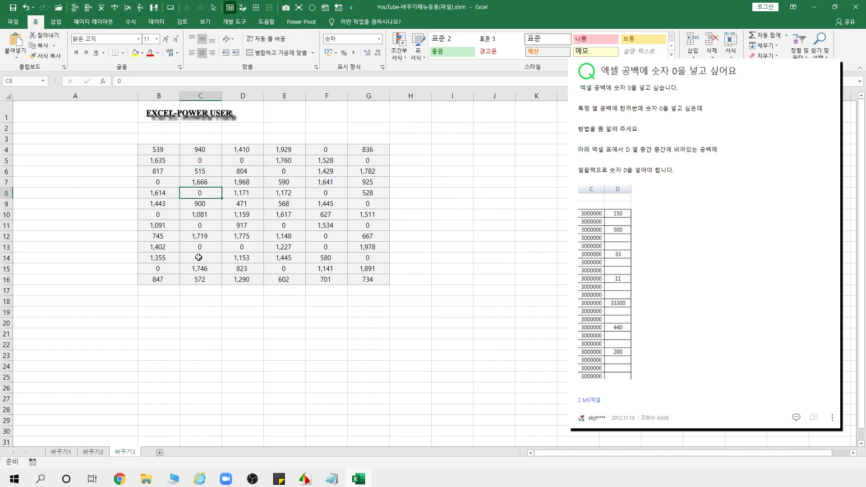
{"action": "left_click", "coordinate": [198, 258]}
{"action": "left_click", "coordinate": [242, 247]}
{"action": "left_click", "coordinate": [484, 247]}
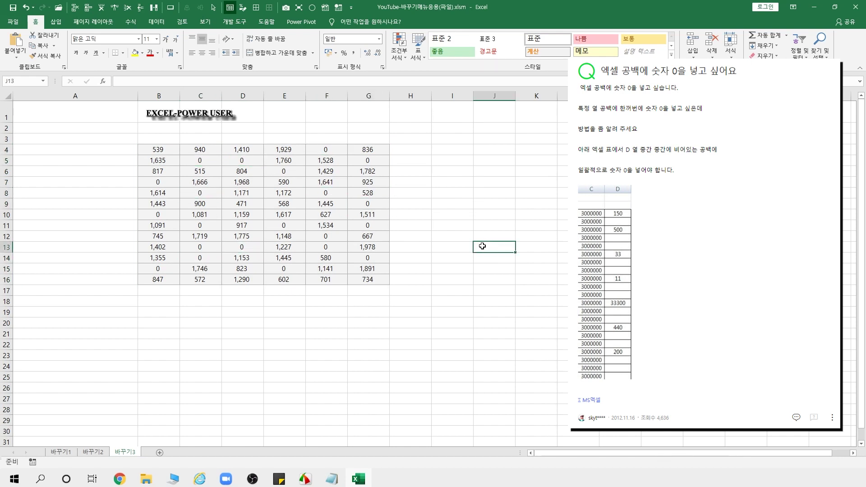
{"action": "left_click", "coordinate": [434, 259]}
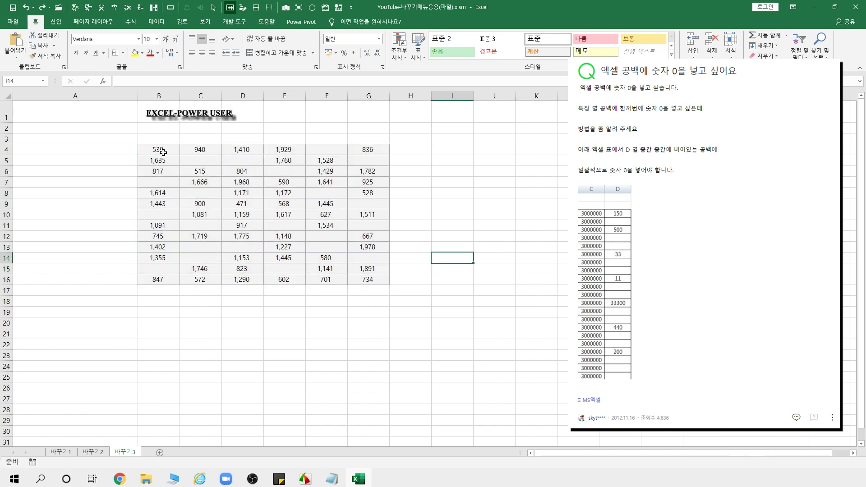
Step: Fill the 21 blank cells in B4:G16 with 없음 via Replace All on an empty search
{"action": "left_click_drag", "start_coordinate": [163, 153], "coordinate": [378, 281]}
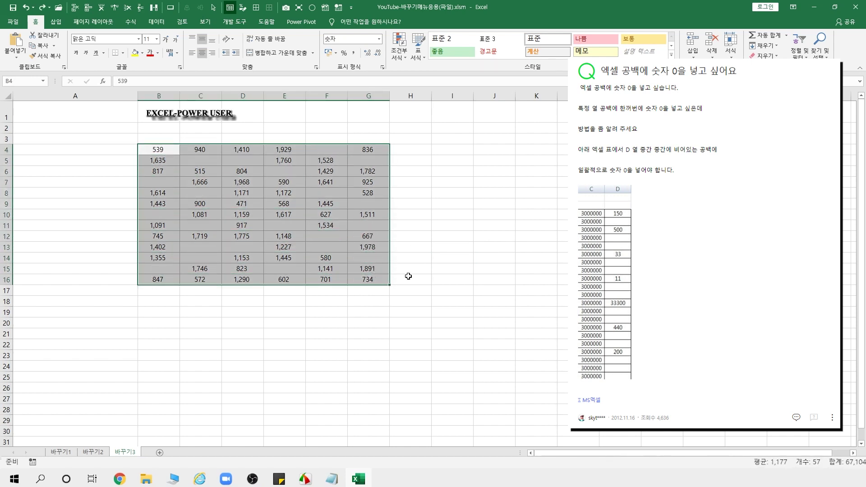
{"action": "key", "text": "ctrl+h"}
{"action": "key", "text": "Tab"}
{"action": "type", "text": "dl"}
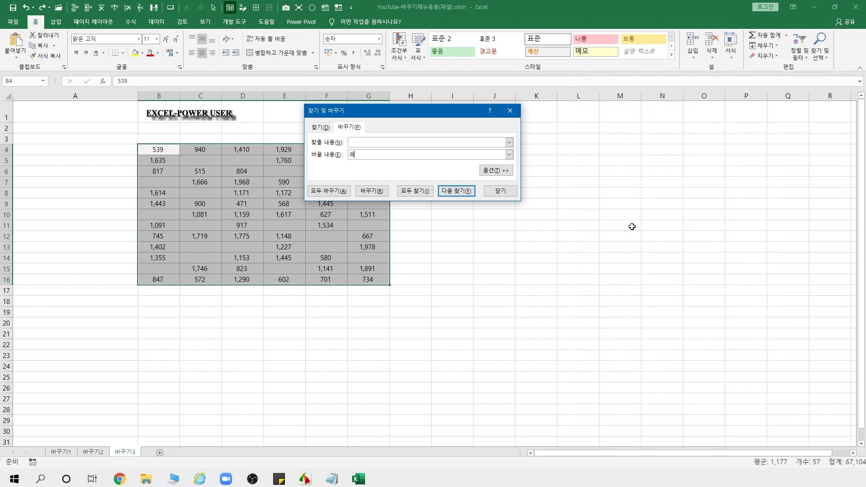
{"action": "type", "text": "없음"}
{"action": "key", "text": "alt+a"}
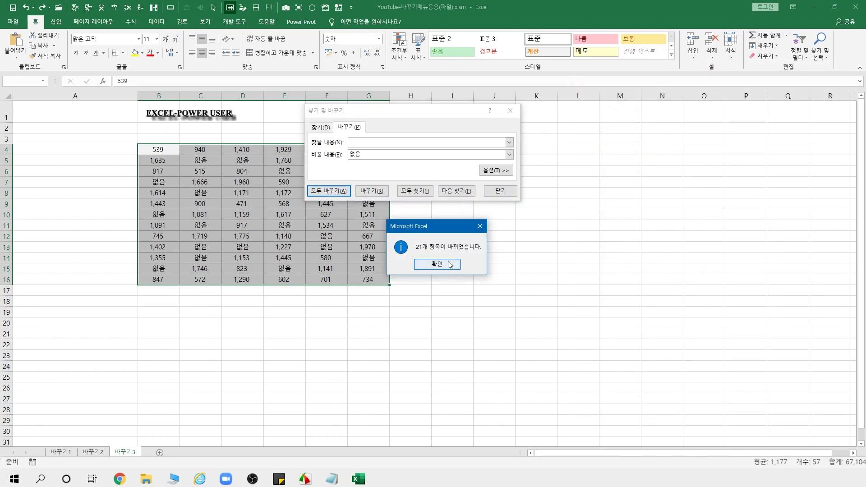
{"action": "key", "text": "Return"}
{"action": "left_click", "coordinate": [495, 190]}
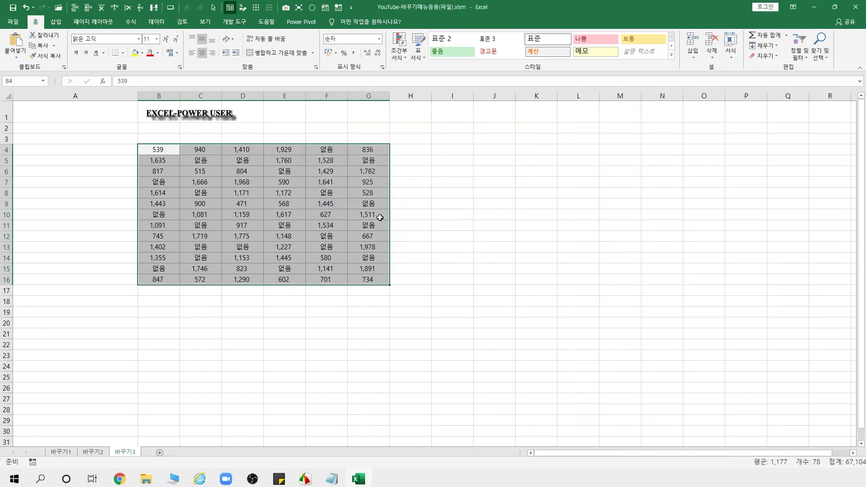